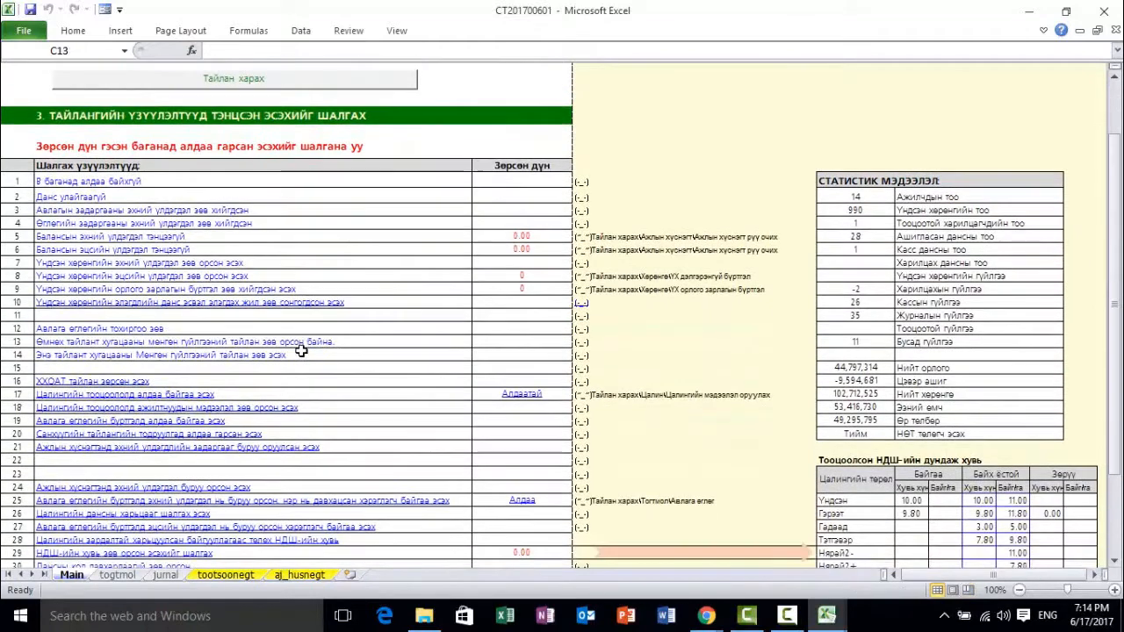
- Examine the Зөрсөн дүн column of the Main sheet's checklist, including checks 17, 25 and 31
{"action": "scroll", "coordinate": [537, 364], "scroll_direction": "down", "scroll_amount": 1}
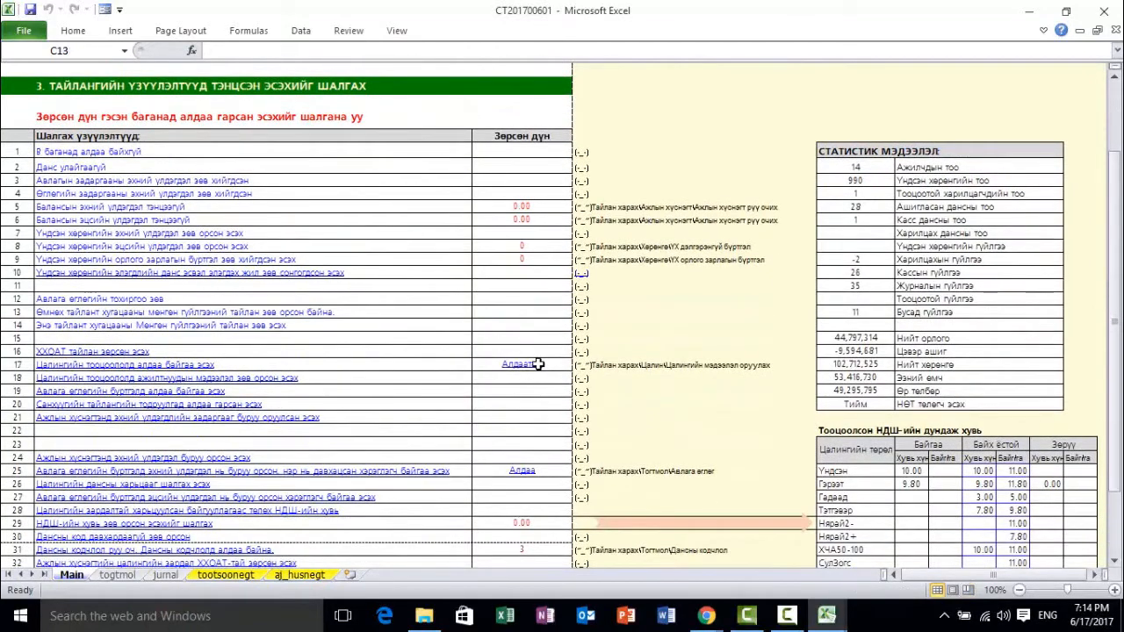
{"action": "left_click", "coordinate": [537, 364]}
{"action": "scroll", "coordinate": [540, 406], "scroll_direction": "down", "scroll_amount": 2}
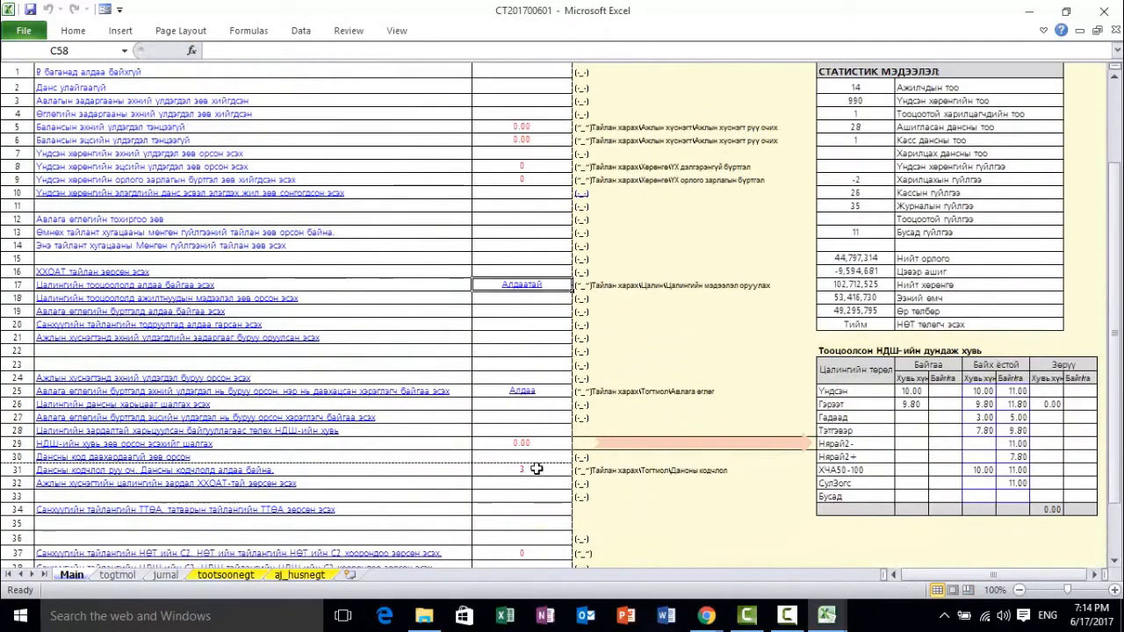
{"action": "left_click", "coordinate": [537, 468]}
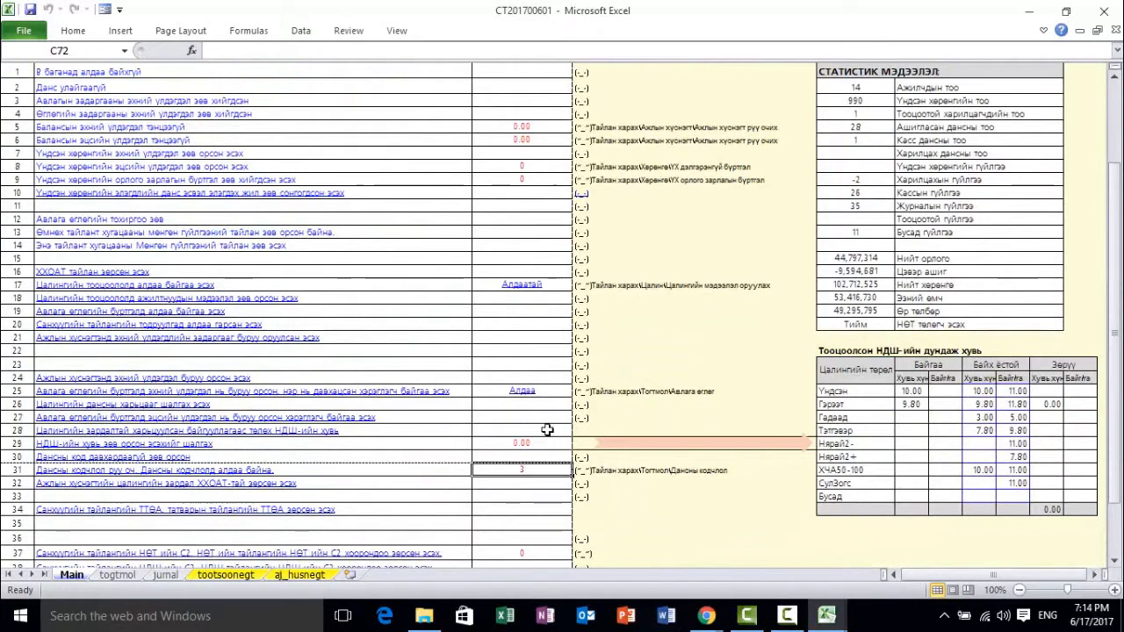
{"action": "left_click", "coordinate": [544, 392]}
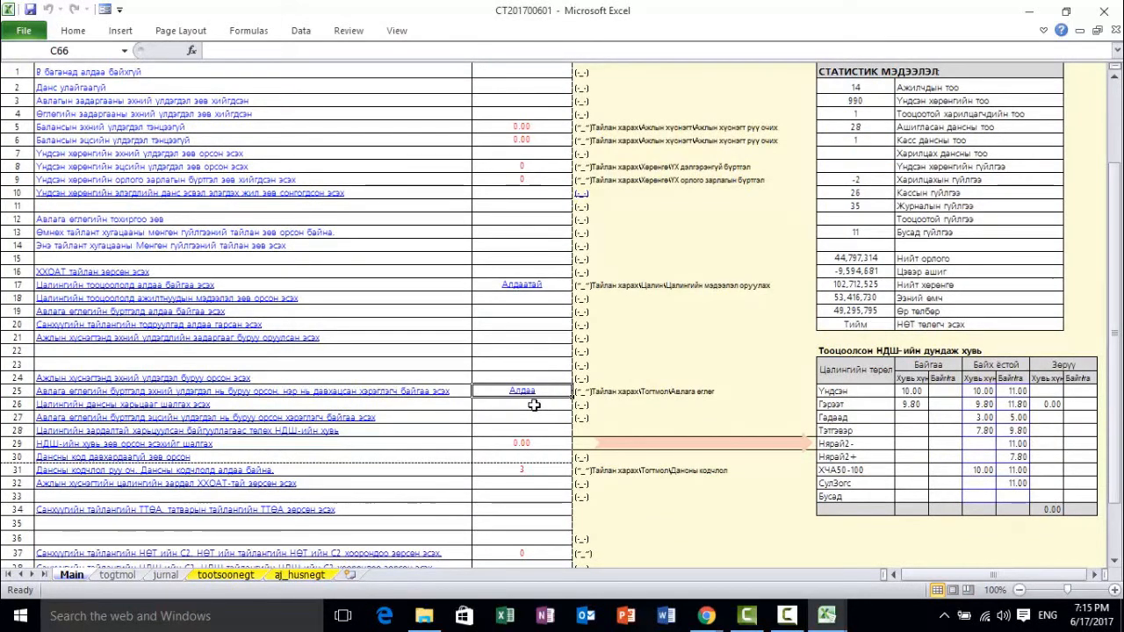
{"action": "left_click", "coordinate": [532, 350]}
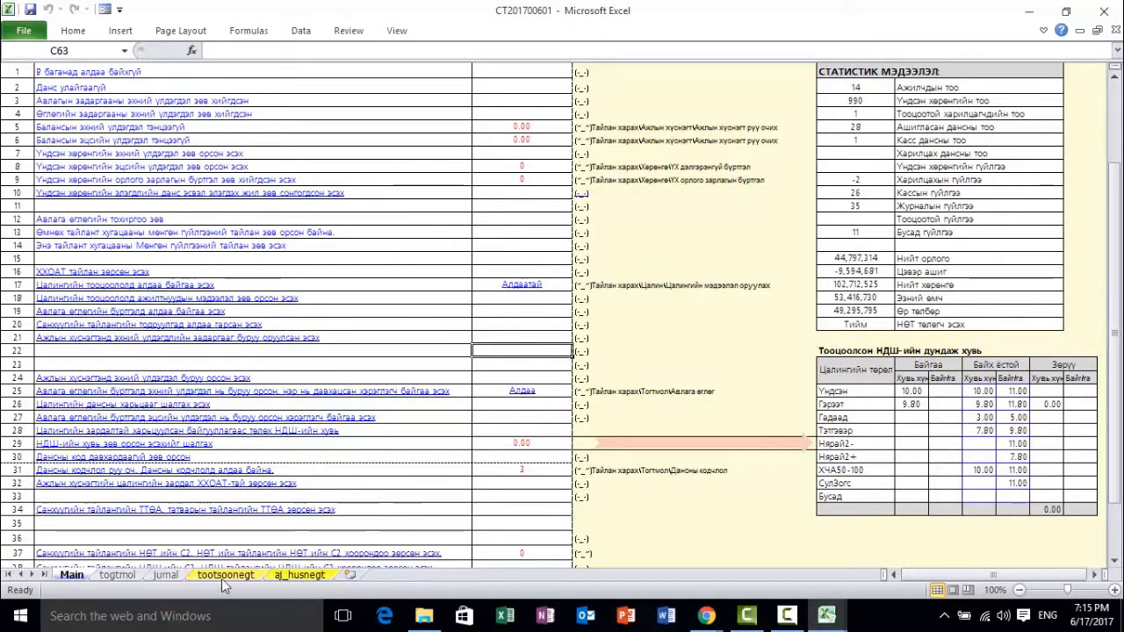
- Open the tootsoonegt sheet and find the rows flagged in column M of the receivables and payables report
{"action": "left_click", "coordinate": [523, 391]}
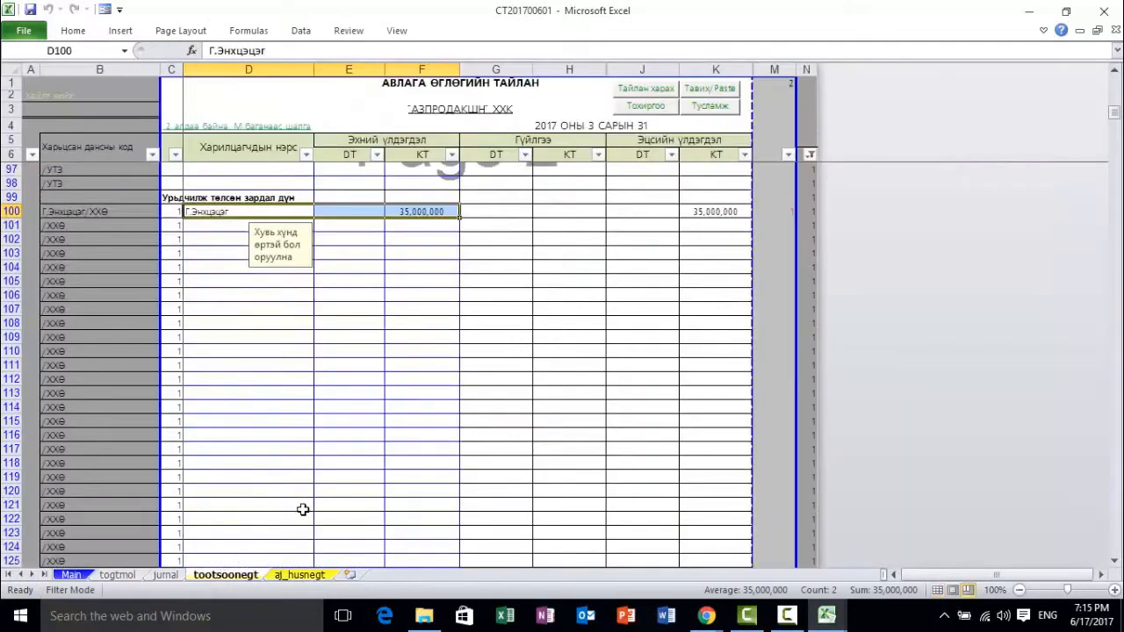
{"action": "scroll", "coordinate": [334, 482], "scroll_direction": "up", "scroll_amount": 16}
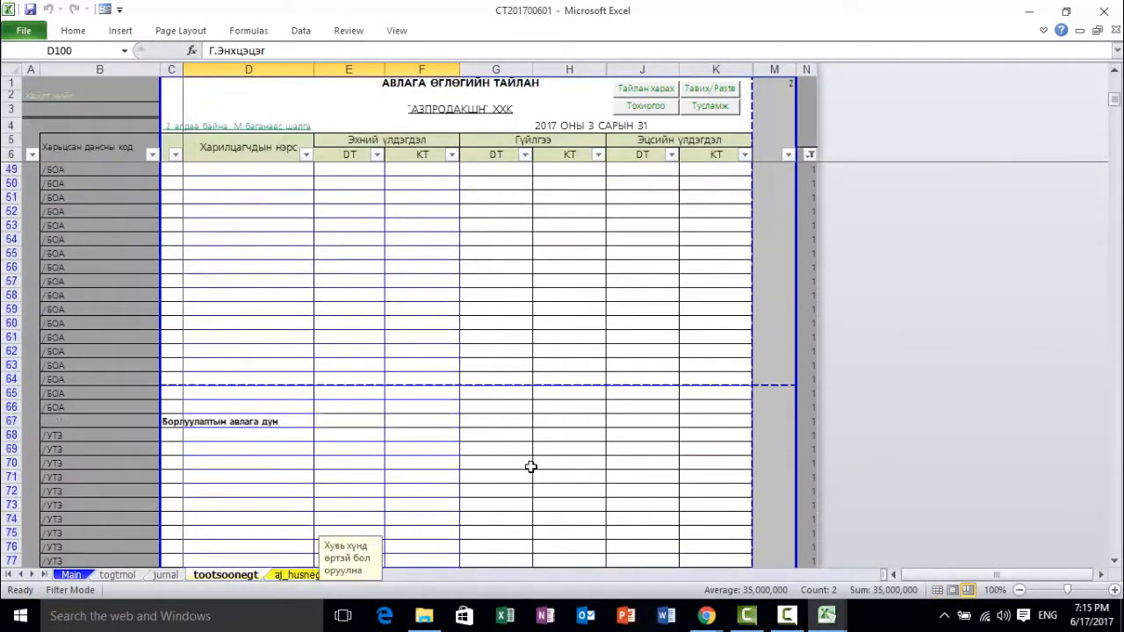
{"action": "scroll", "coordinate": [531, 466], "scroll_direction": "up", "scroll_amount": 7}
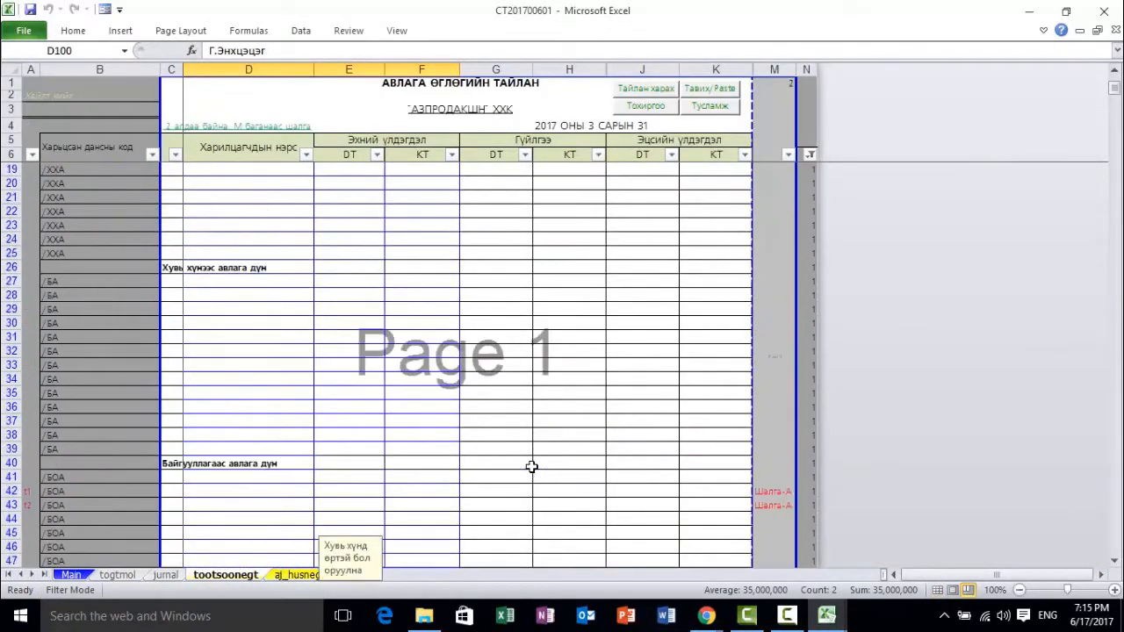
{"action": "left_click", "coordinate": [774, 69]}
{"action": "left_click", "coordinate": [770, 368]}
{"action": "left_click_drag", "start_coordinate": [771, 368], "coordinate": [79, 393]}
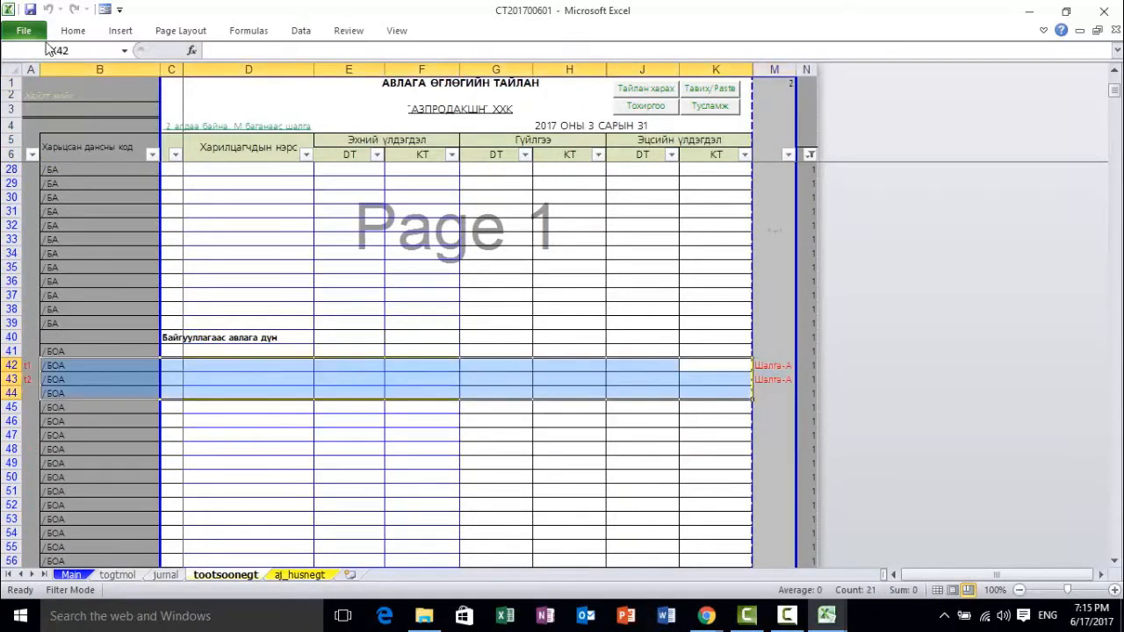
- Clear the t1 and t2 entries from cells A42 and A43 of tootsoonegt and return to the Main sheet
{"action": "left_click", "coordinate": [28, 366]}
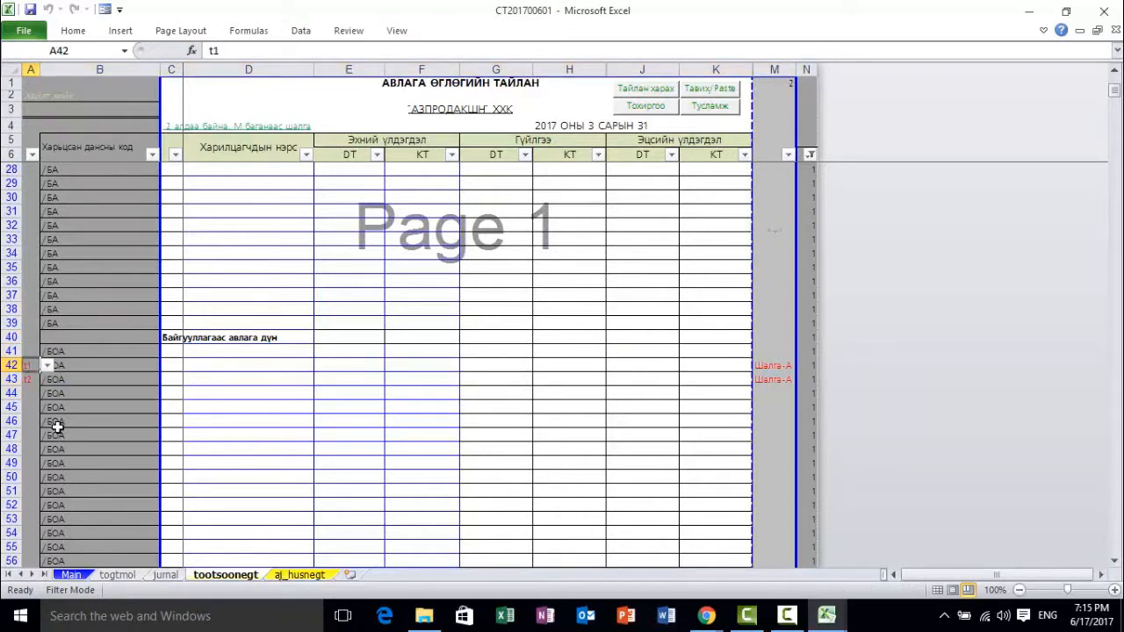
{"action": "key", "text": "Delete"}
{"action": "key", "text": "Down"}
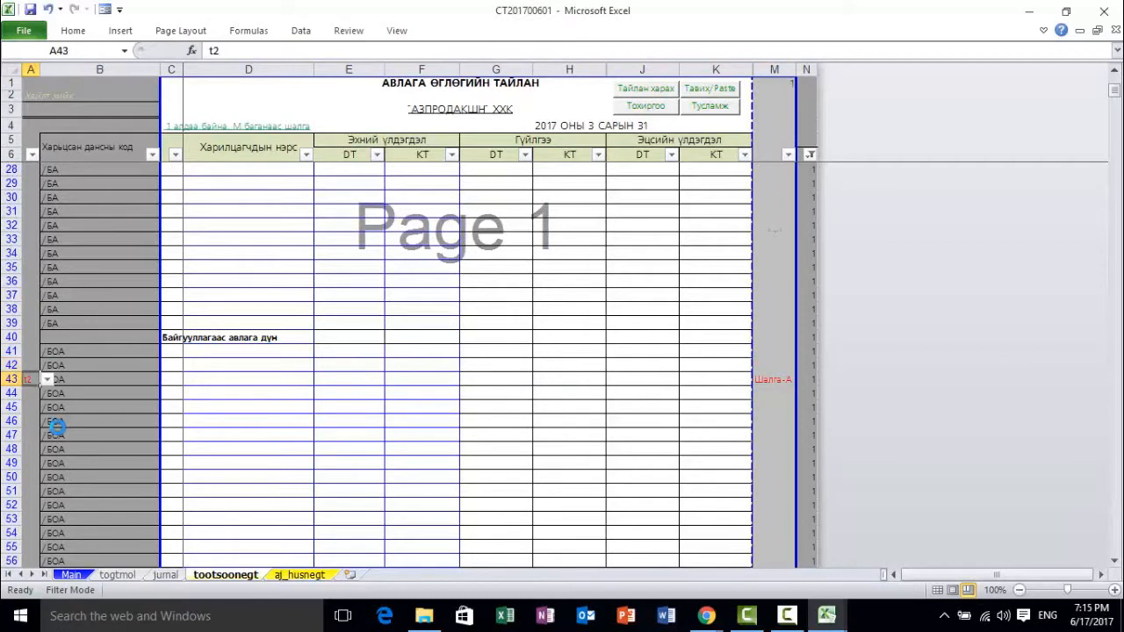
{"action": "key", "text": "Delete"}
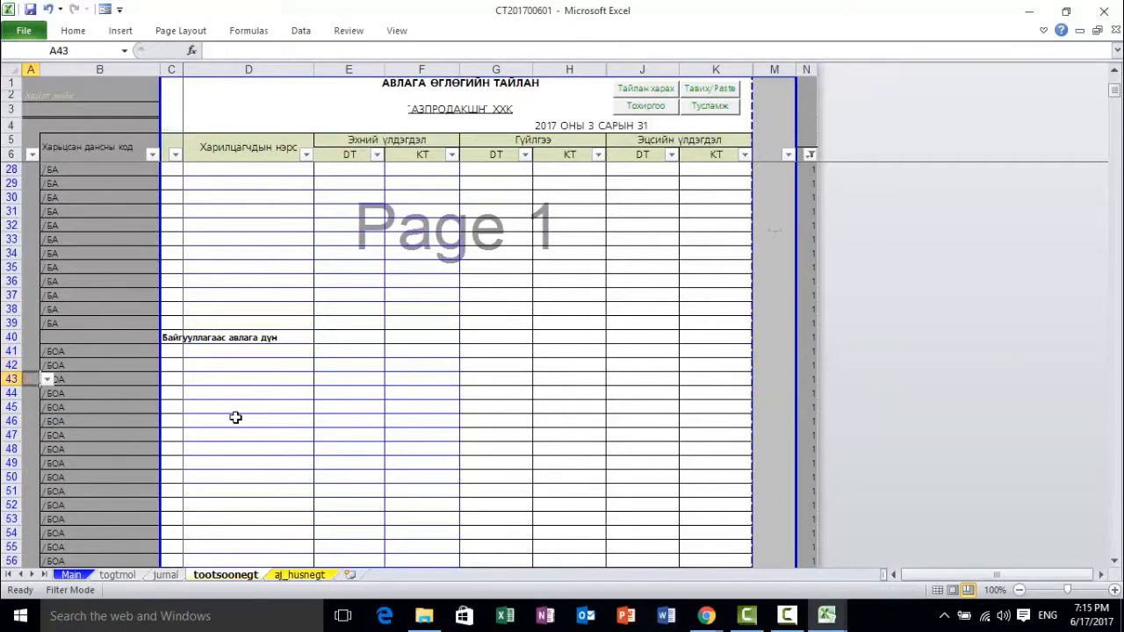
{"action": "left_click", "coordinate": [231, 421]}
{"action": "left_click", "coordinate": [72, 575]}
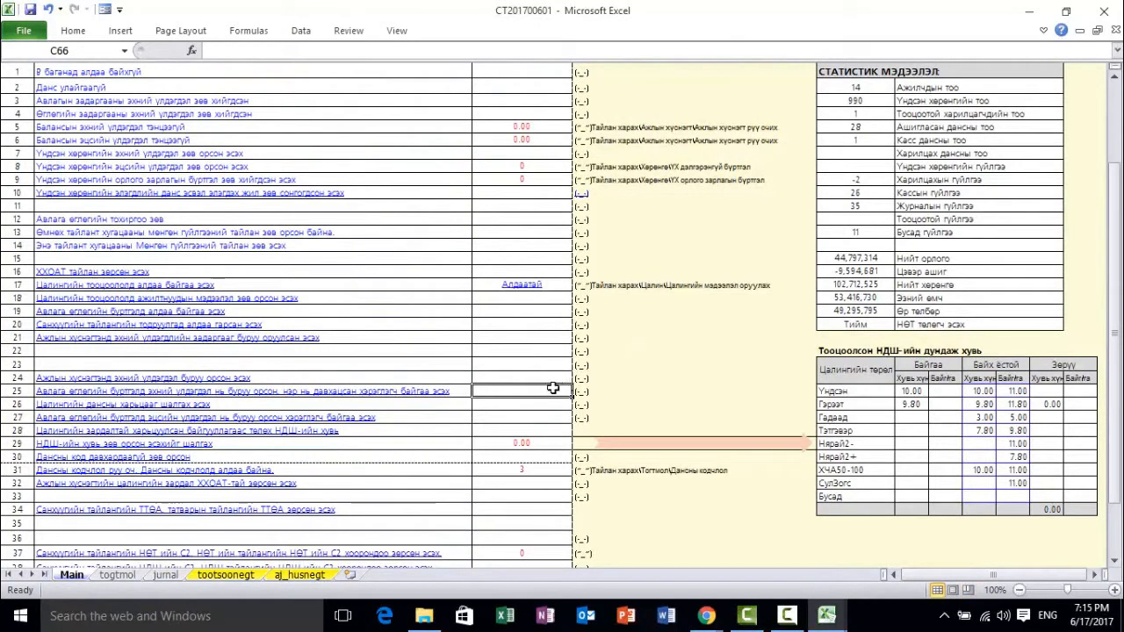
- For salary check 17, open the Цалингийн мэдээлэл оруулах sheet from the Цалин reports
{"action": "left_click", "coordinate": [529, 286]}
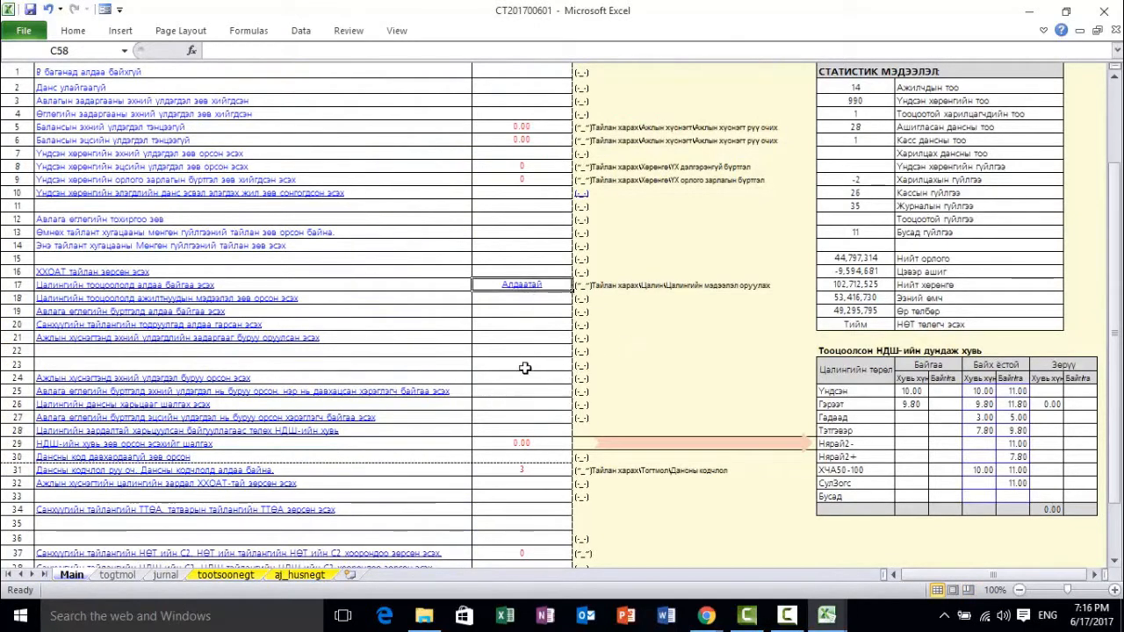
{"action": "scroll", "coordinate": [524, 367], "scroll_direction": "up", "scroll_amount": 4}
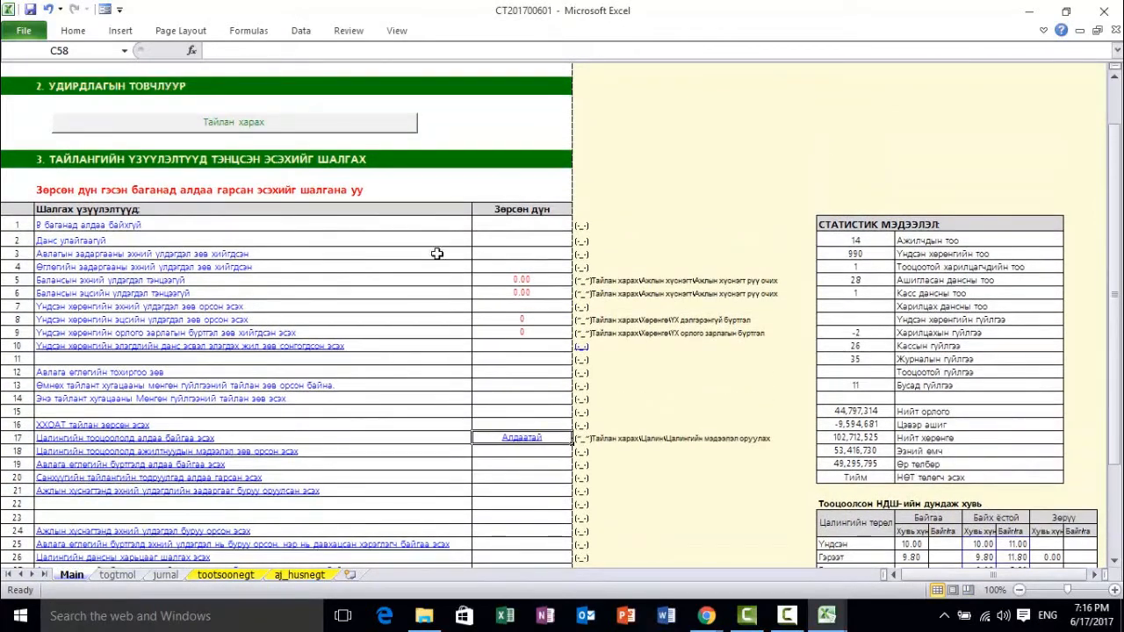
{"action": "left_click", "coordinate": [288, 128]}
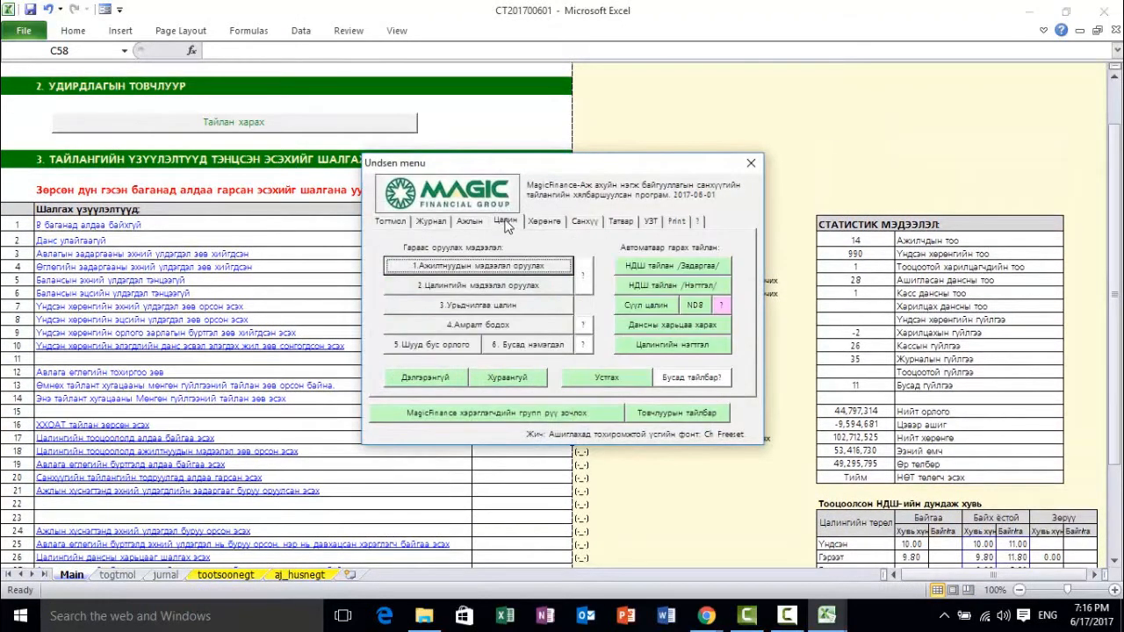
{"action": "left_click", "coordinate": [478, 287]}
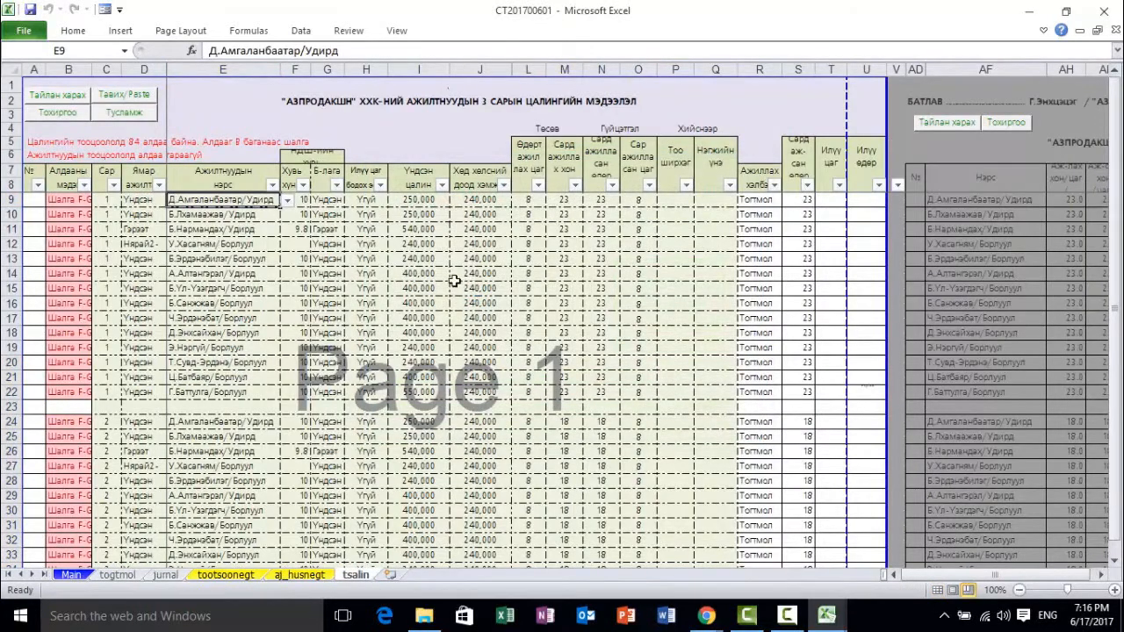
- Examine error column B of the salary sheet and the social insurance rate entries in columns F and G
{"action": "left_click", "coordinate": [74, 68]}
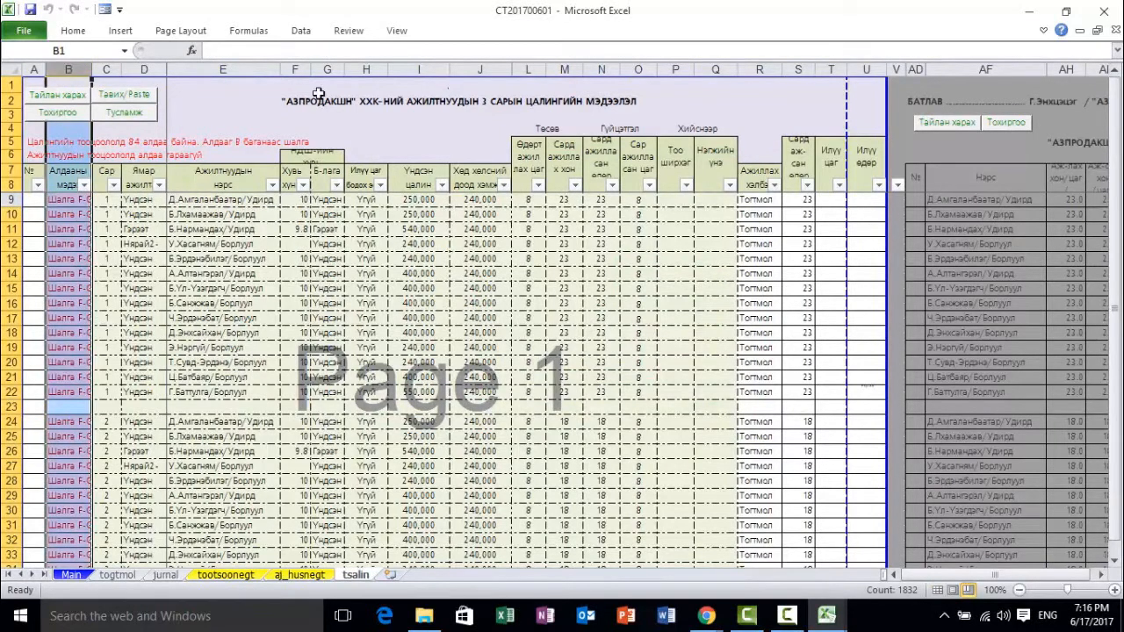
{"action": "left_click", "coordinate": [306, 75]}
{"action": "left_click", "coordinate": [295, 377]}
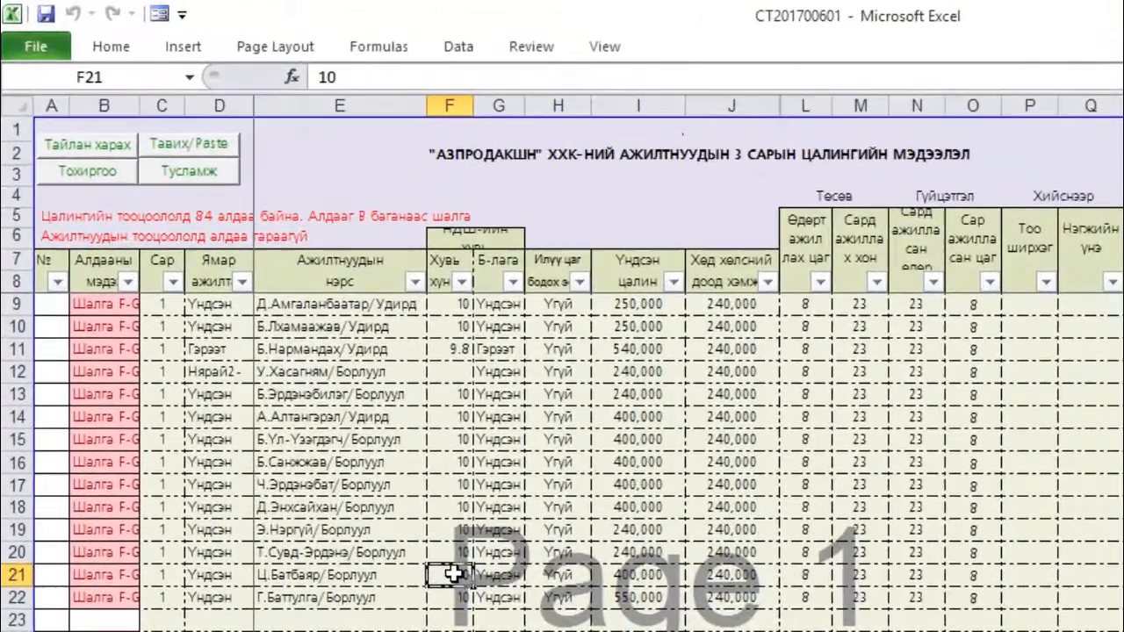
{"action": "left_click_drag", "start_coordinate": [450, 105], "coordinate": [498, 106]}
{"action": "left_click", "coordinate": [441, 598]}
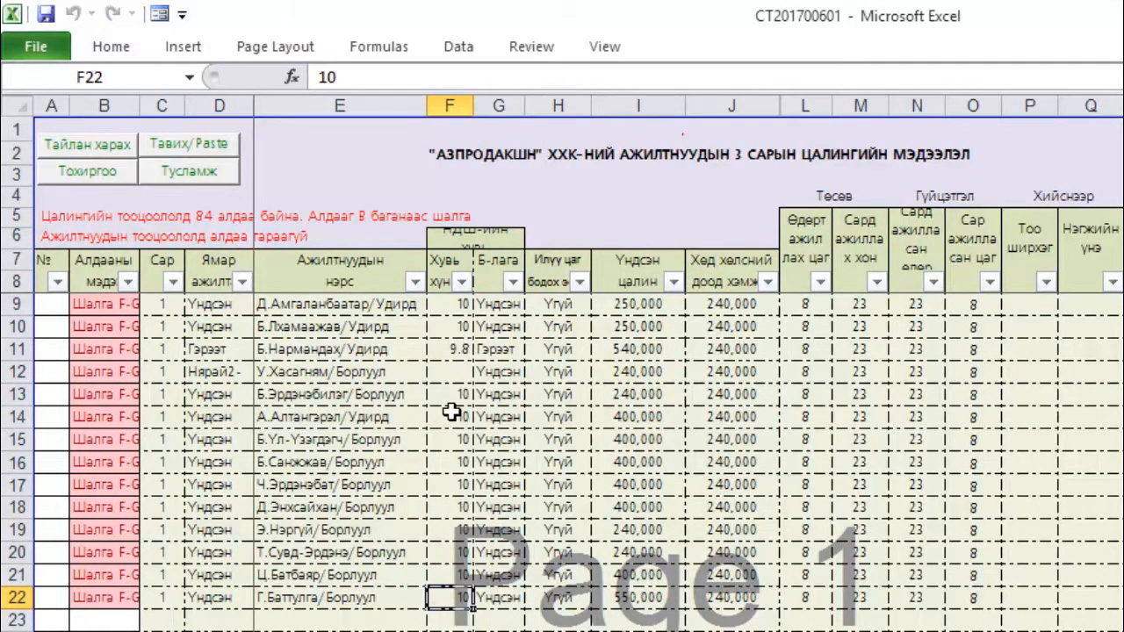
{"action": "left_click", "coordinate": [456, 307]}
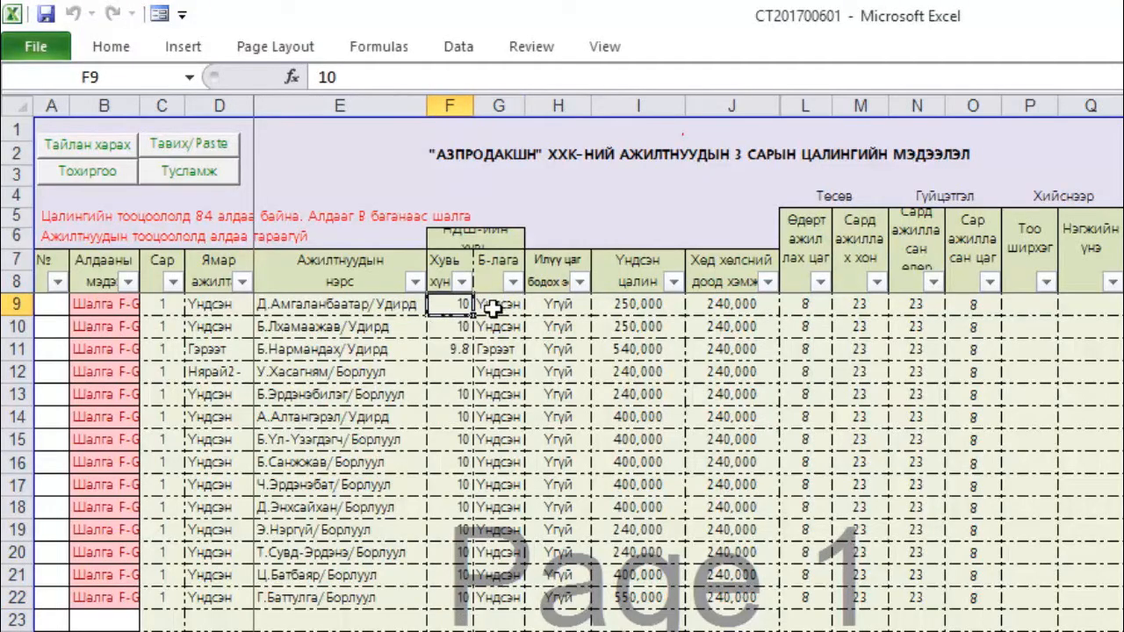
{"action": "left_click", "coordinate": [491, 305]}
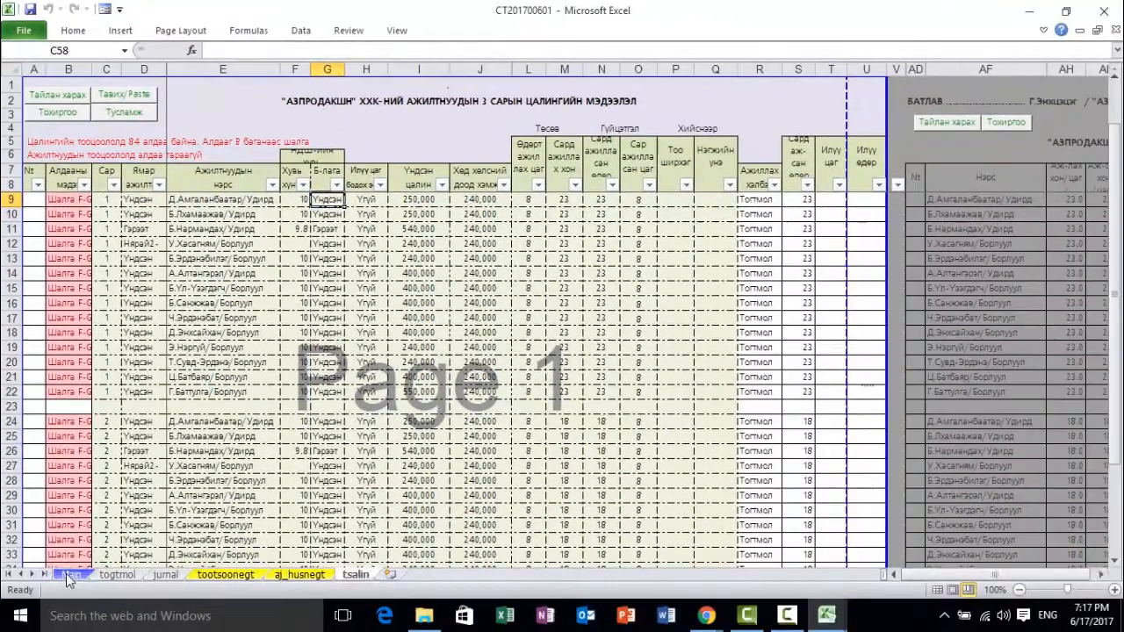
- Return to the Main sheet and inspect the Тооцоолсон НДШ-ийн дундаж хувь table of average social insurance rates
{"action": "left_click", "coordinate": [68, 574]}
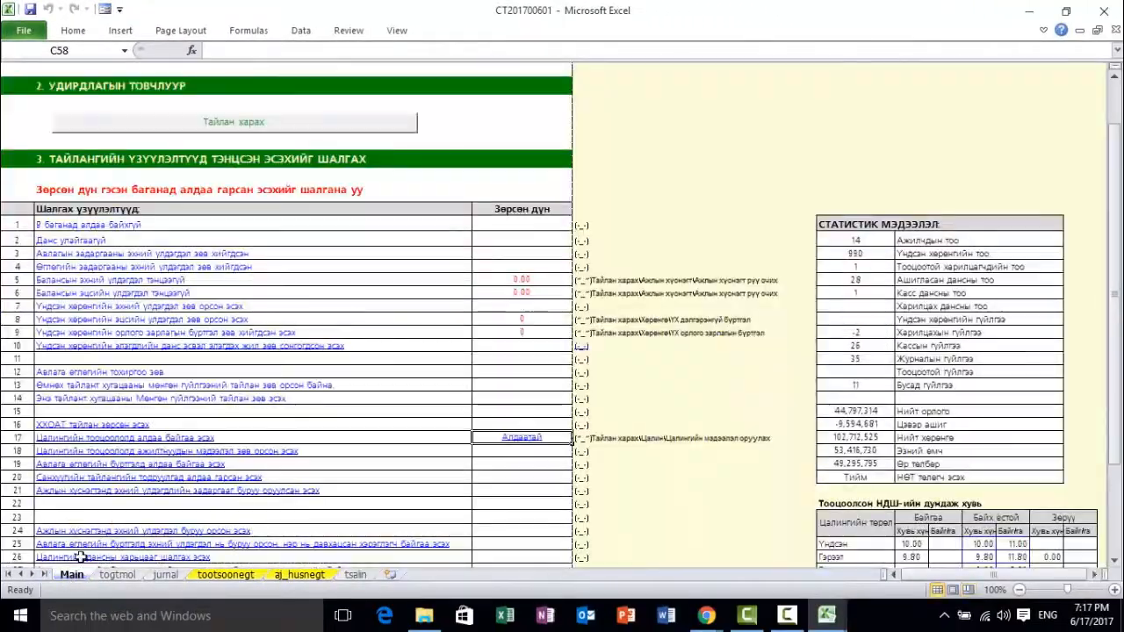
{"action": "scroll", "coordinate": [388, 338], "scroll_direction": "down", "scroll_amount": 7}
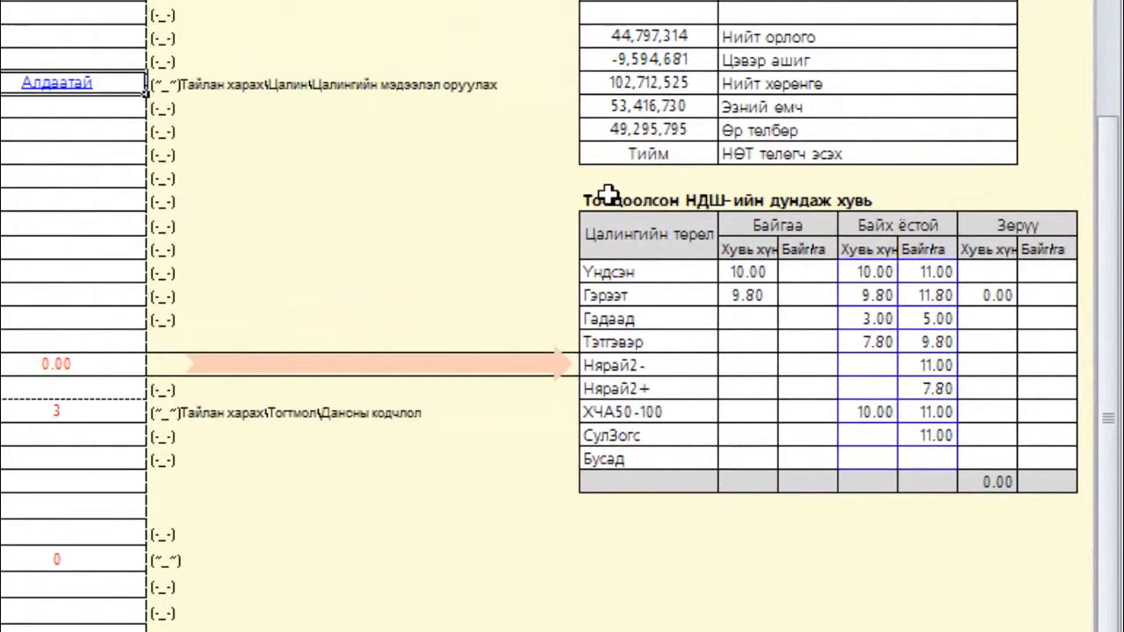
{"action": "left_click_drag", "start_coordinate": [608, 195], "coordinate": [993, 484]}
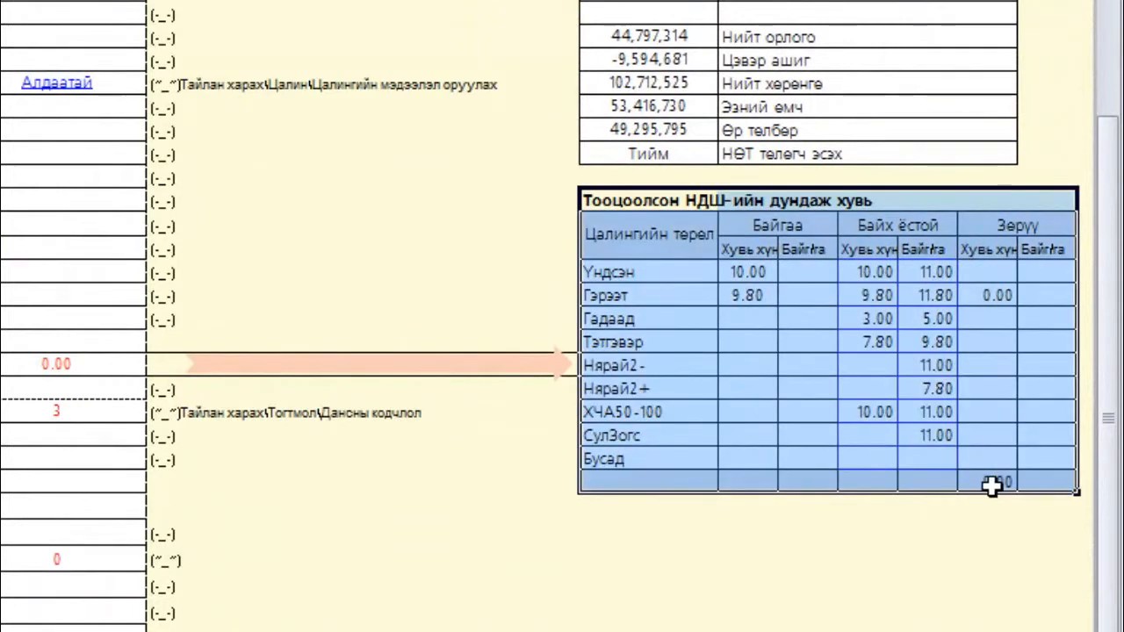
{"action": "left_click", "coordinate": [910, 551]}
{"action": "left_click", "coordinate": [919, 273]}
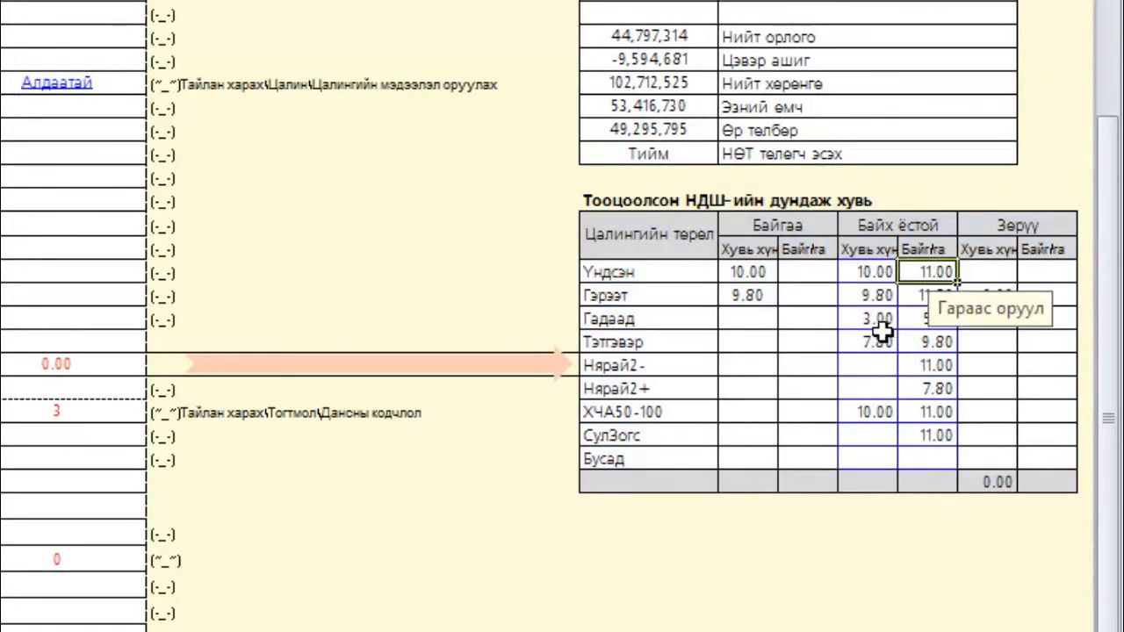
- Set the Байх ёстой organization rate for Гэрээт to 10.8 in the social insurance table
{"action": "left_click", "coordinate": [882, 338]}
{"action": "key", "text": "Up"}
{"action": "key", "text": "Up"}
{"action": "key", "text": "Right"}
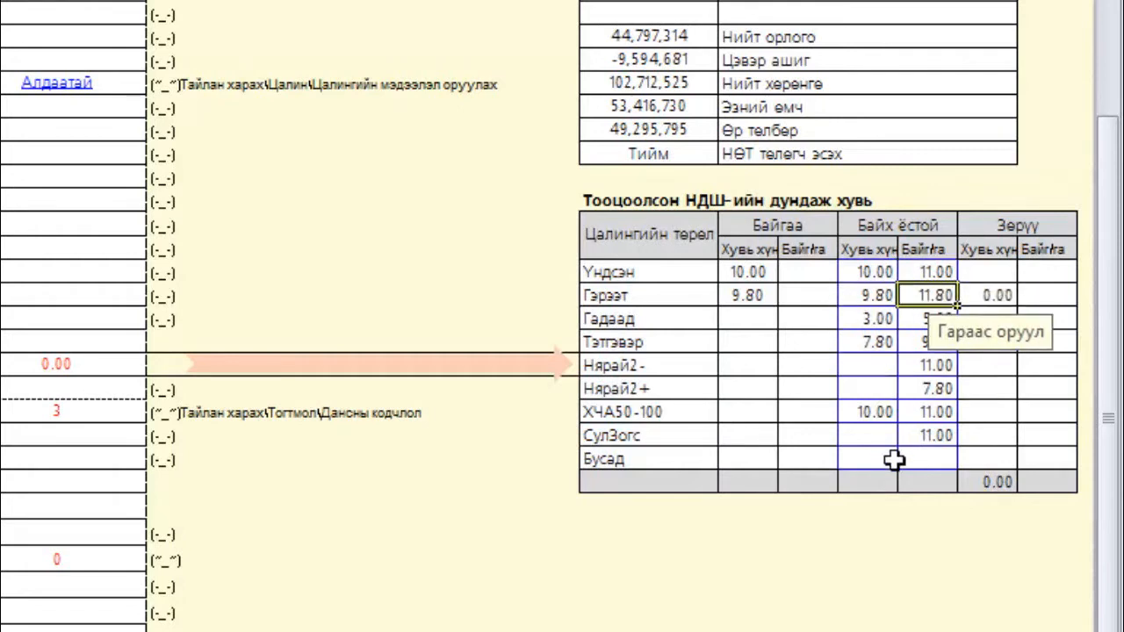
{"action": "type", "text": "10"}
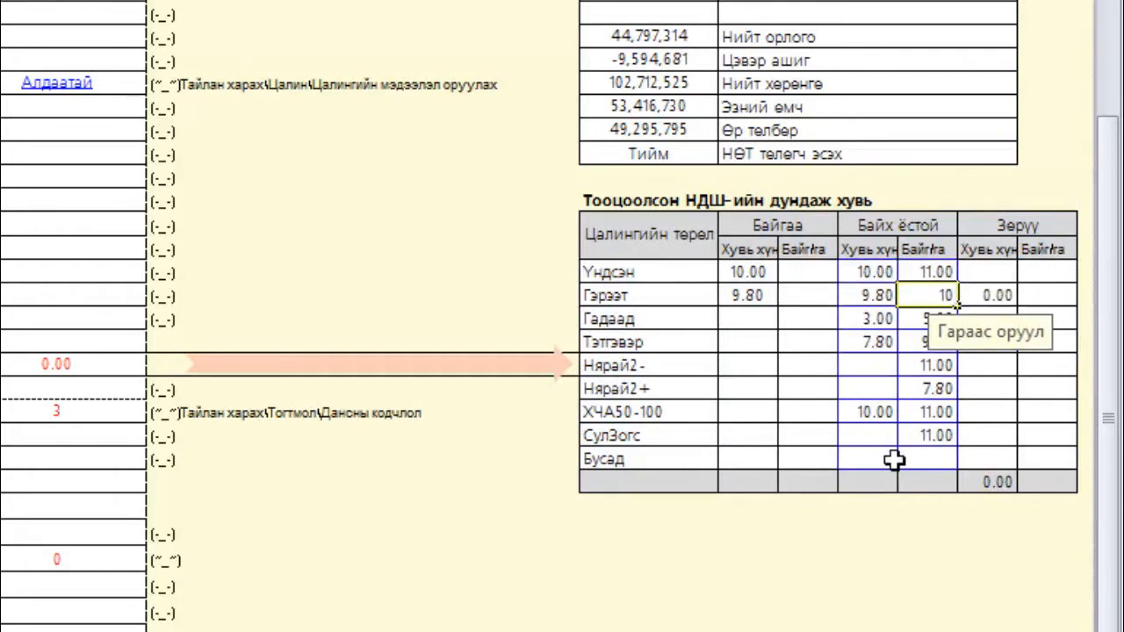
{"action": "type", "text": ".8"}
{"action": "key", "text": "Return"}
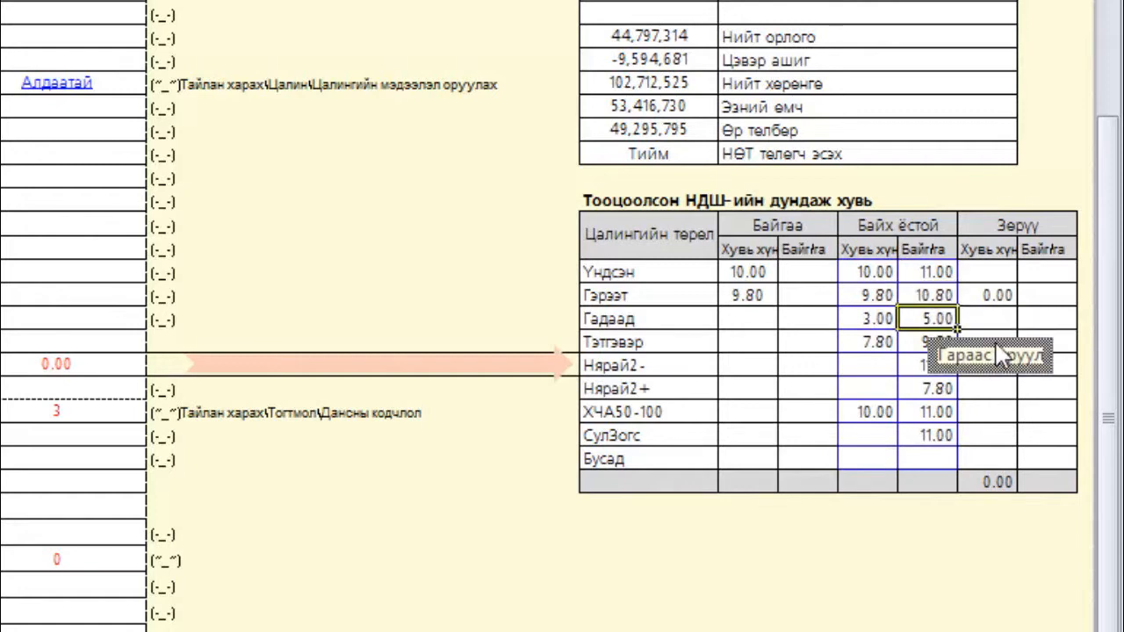
- Set the Байх ёстой organization rate for Нярай2+ to 8
{"action": "left_click", "coordinate": [932, 387]}
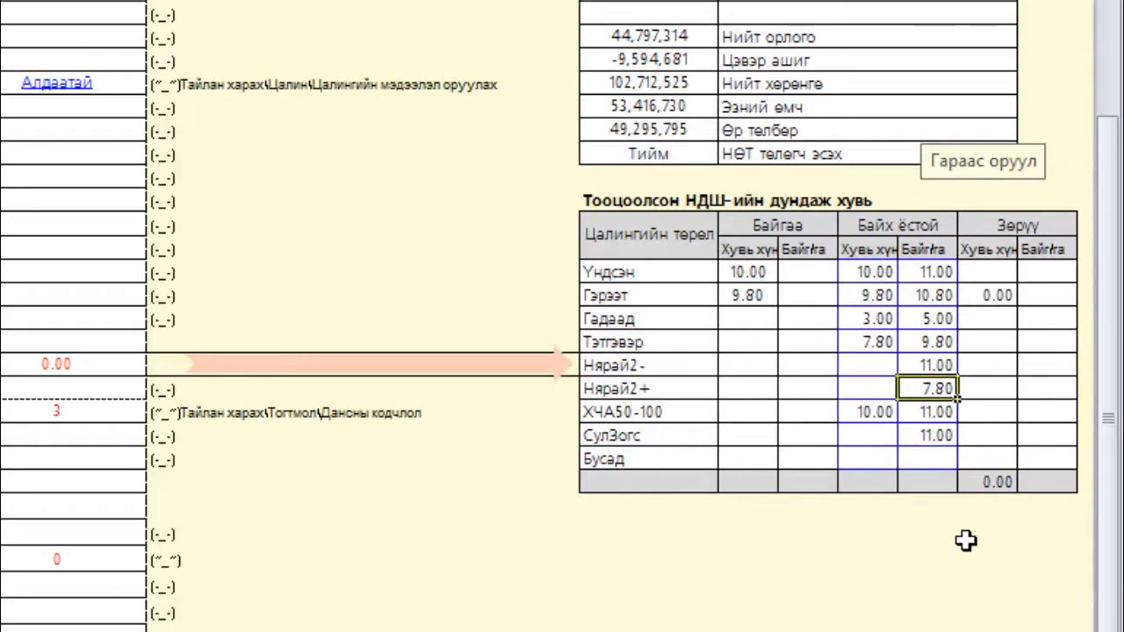
{"action": "type", "text": "8"}
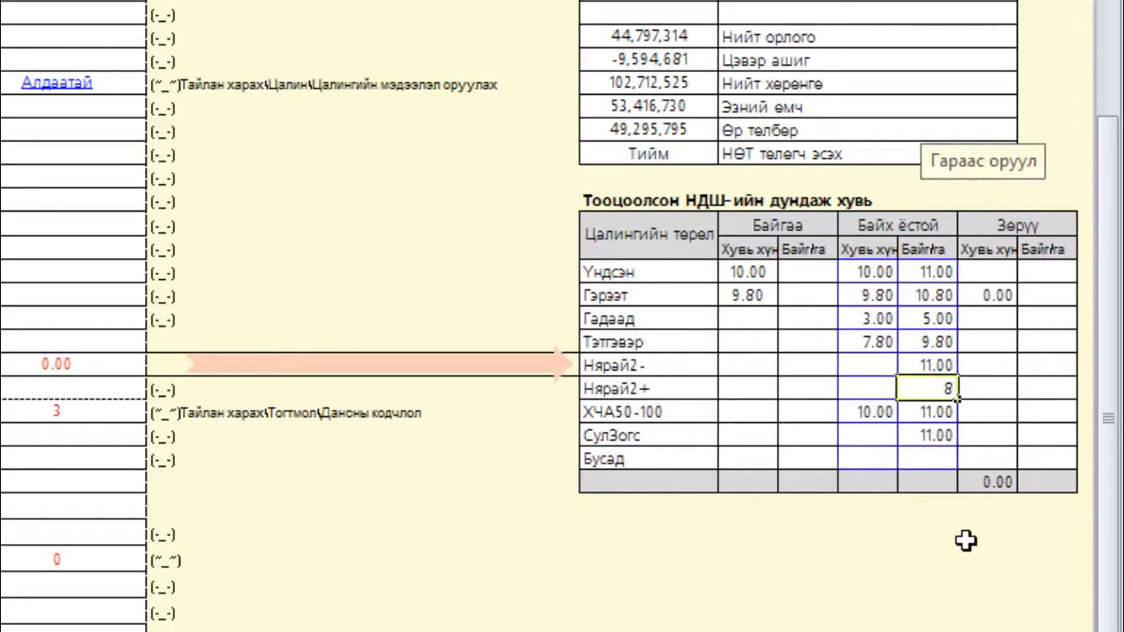
{"action": "key", "text": "Return"}
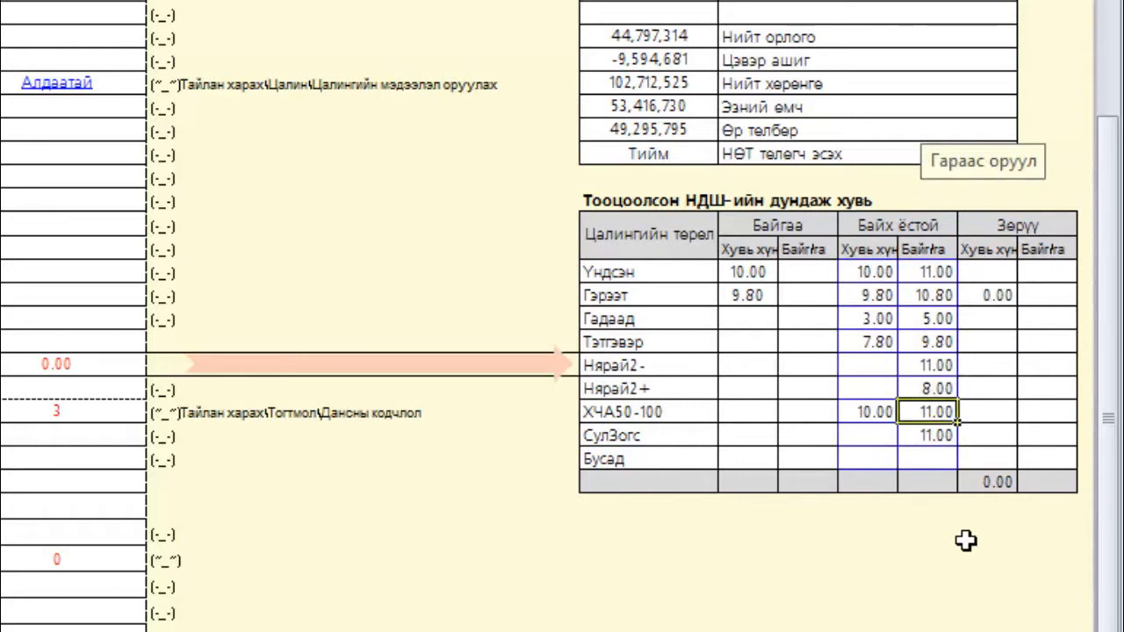
- Set the Байх ёстой organization rate for Үндсэн to 12
{"action": "left_click", "coordinate": [932, 274]}
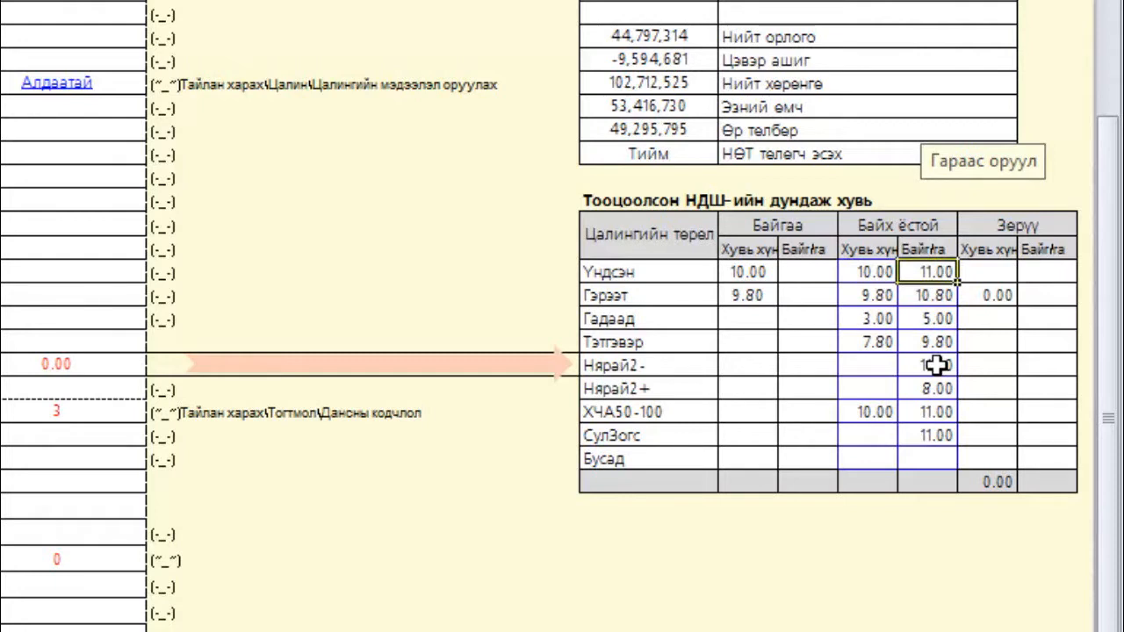
{"action": "type", "text": "12"}
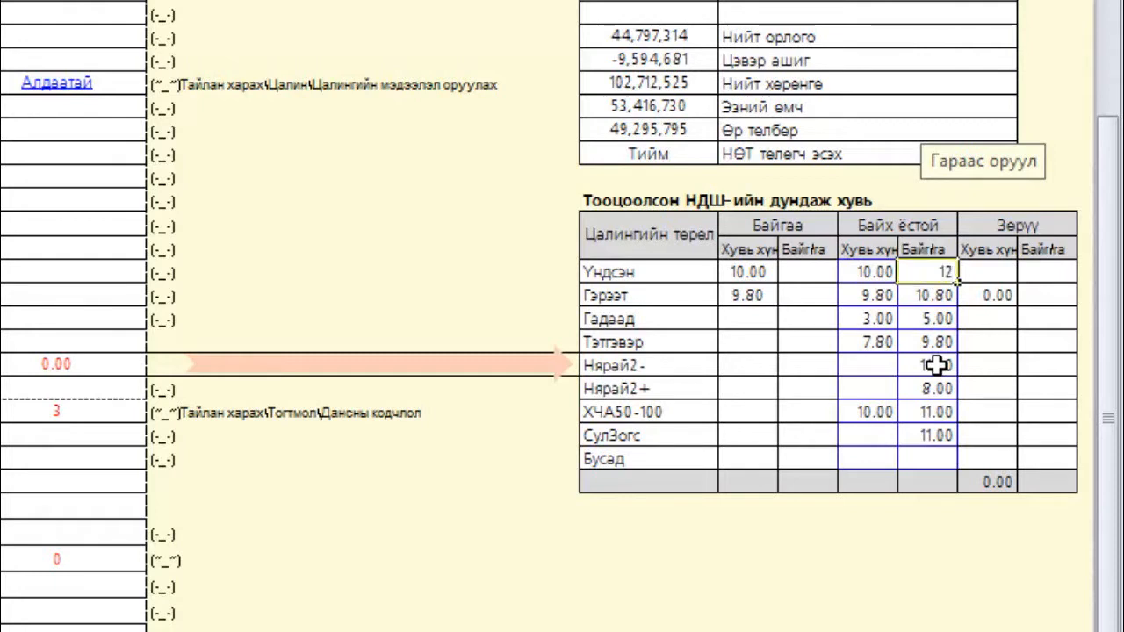
{"action": "key", "text": "Return"}
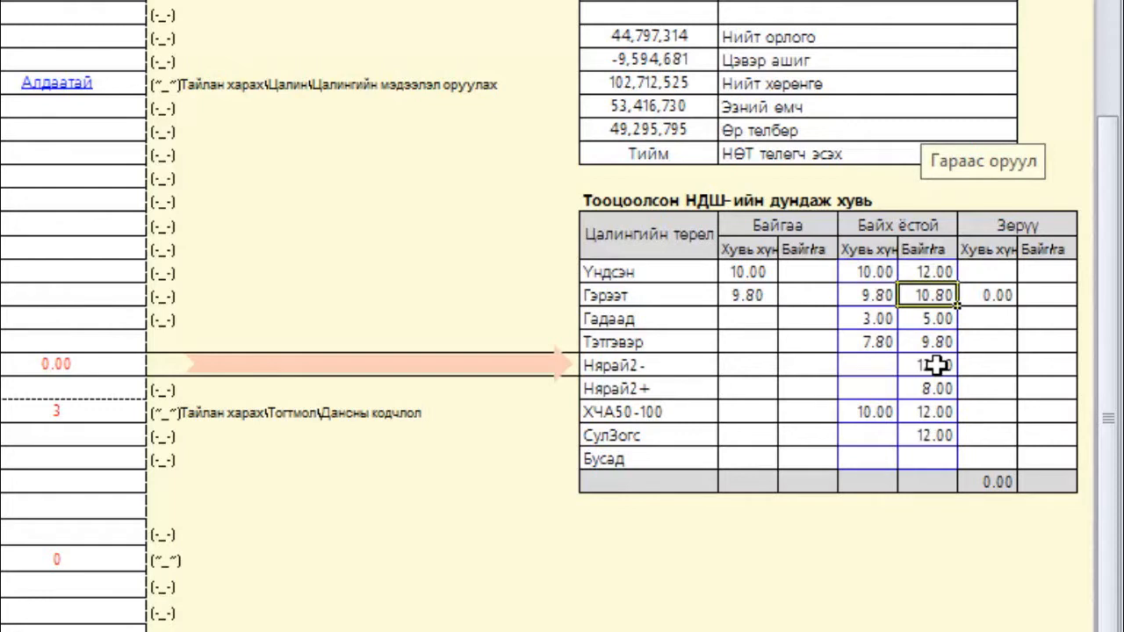
- Set the Байх ёстой organization rate for Үндсэн to 13
{"action": "key", "text": "Up"}
{"action": "type", "text": "13"}
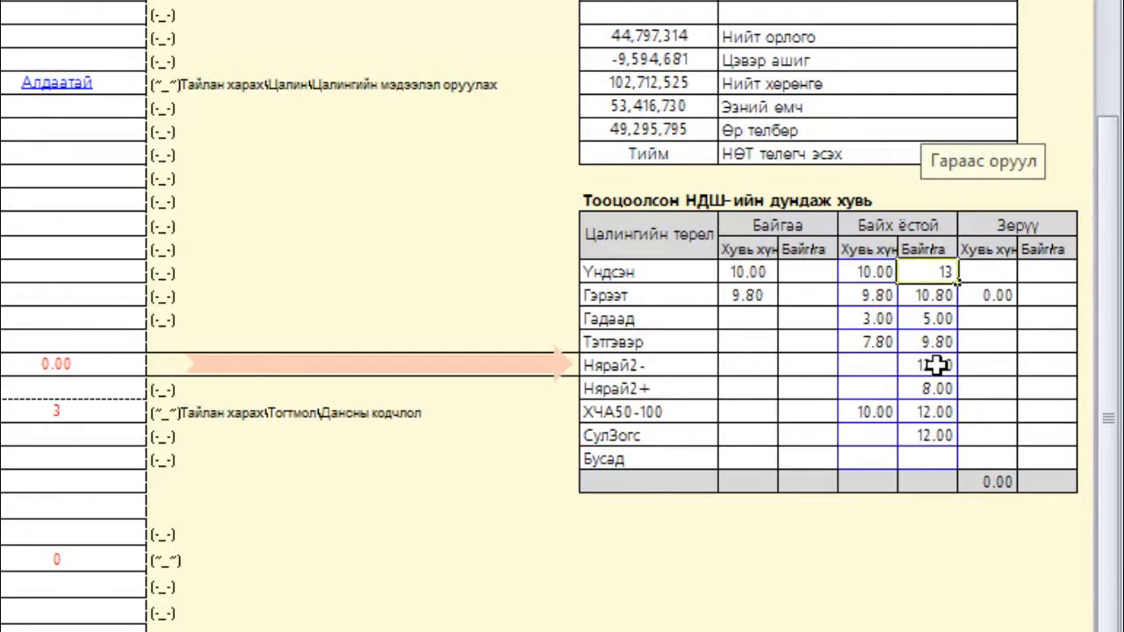
{"action": "key", "text": "Return"}
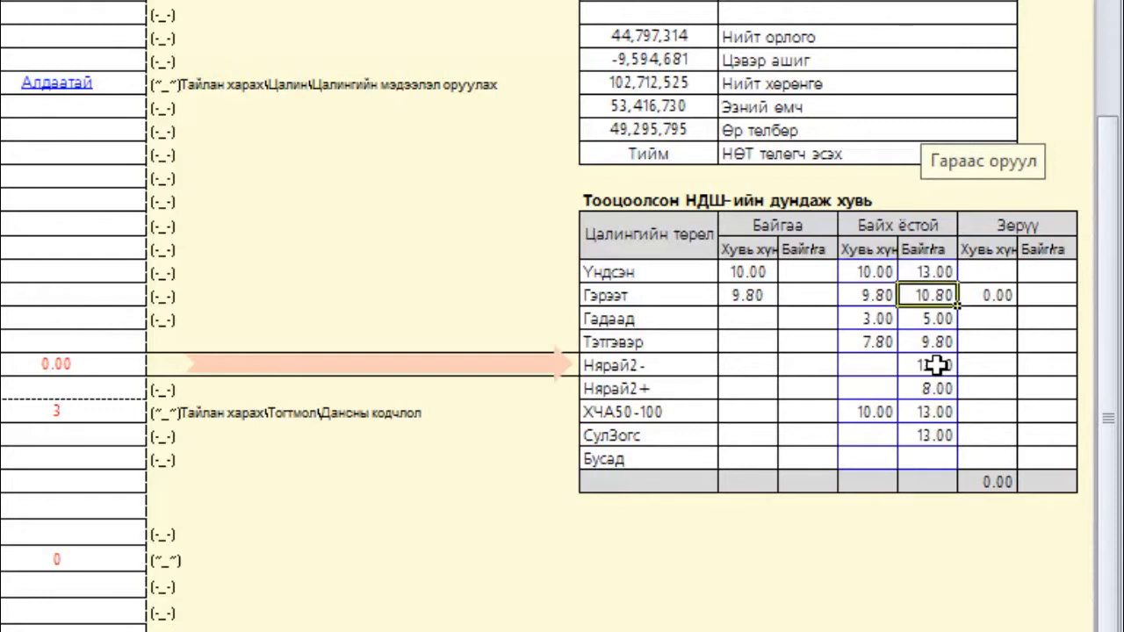
- Set the Байх ёстой organization rate for Үндсэн to 11 in the social insurance table
{"action": "key", "text": "Up"}
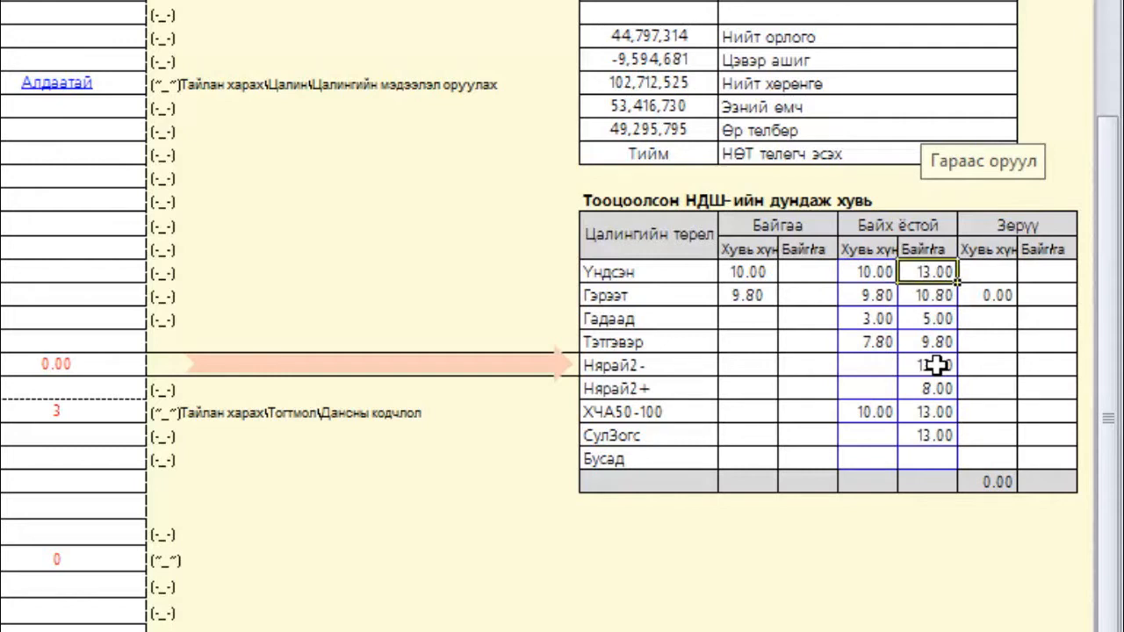
{"action": "type", "text": "11"}
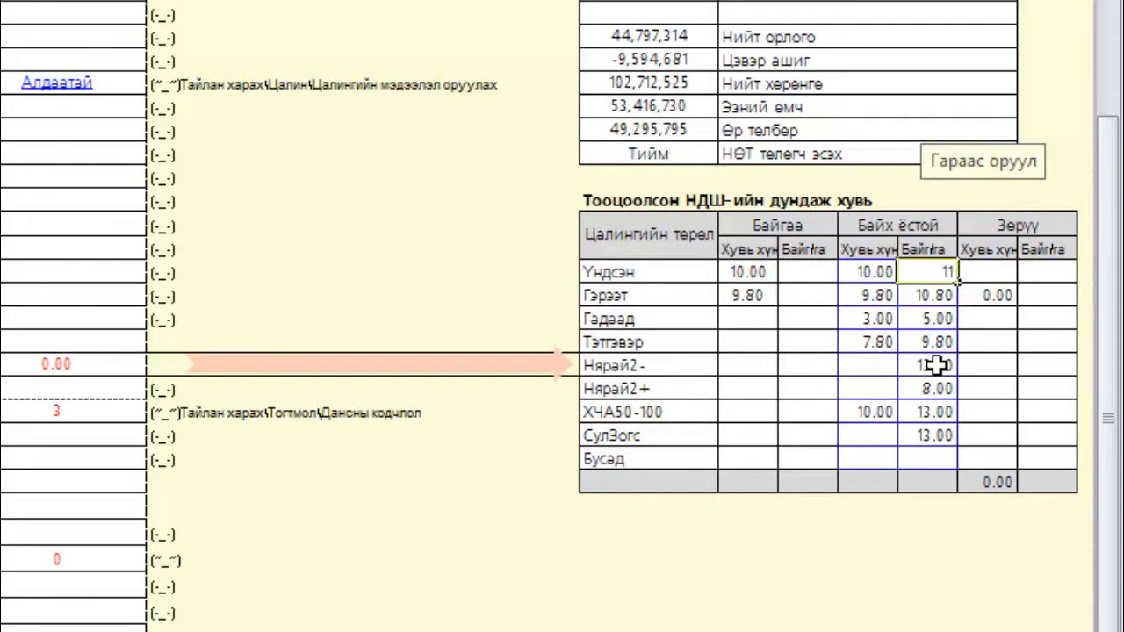
{"action": "key", "text": "Return"}
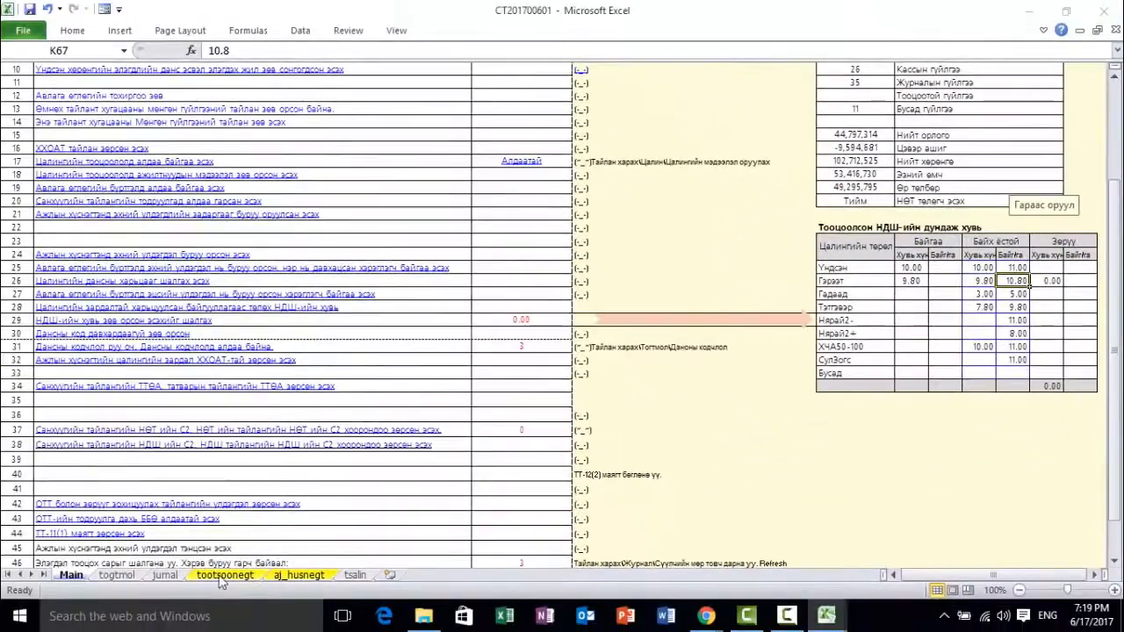
- On the tsalin sheet, filter the Ямар ажилтан column to show only the Үндсэн employees
{"action": "left_click", "coordinate": [355, 575]}
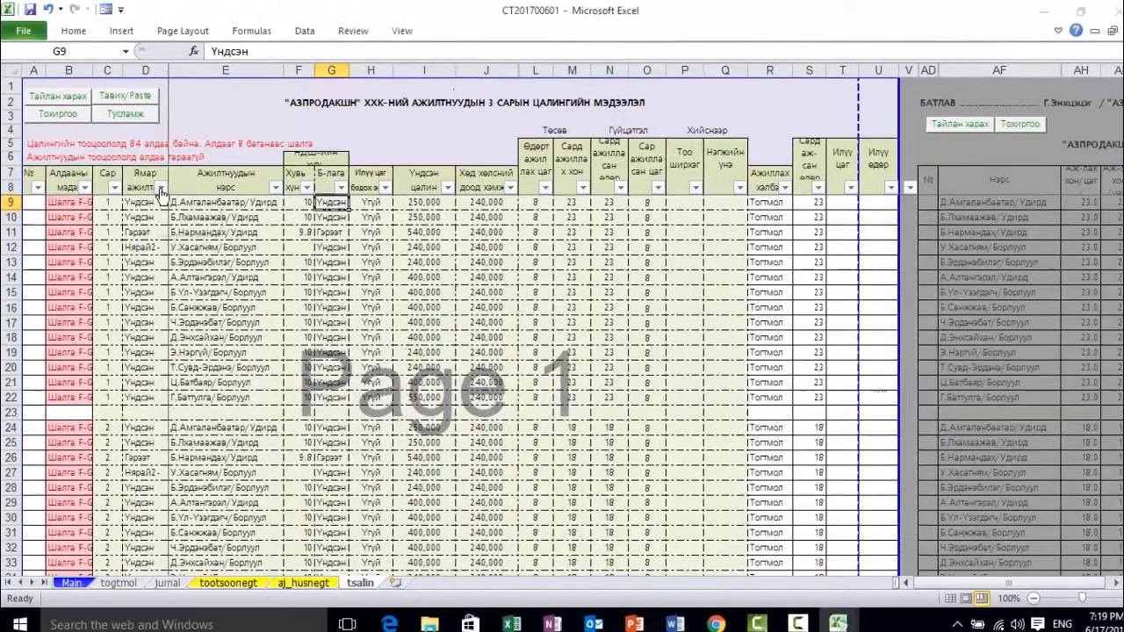
{"action": "left_click", "coordinate": [158, 186]}
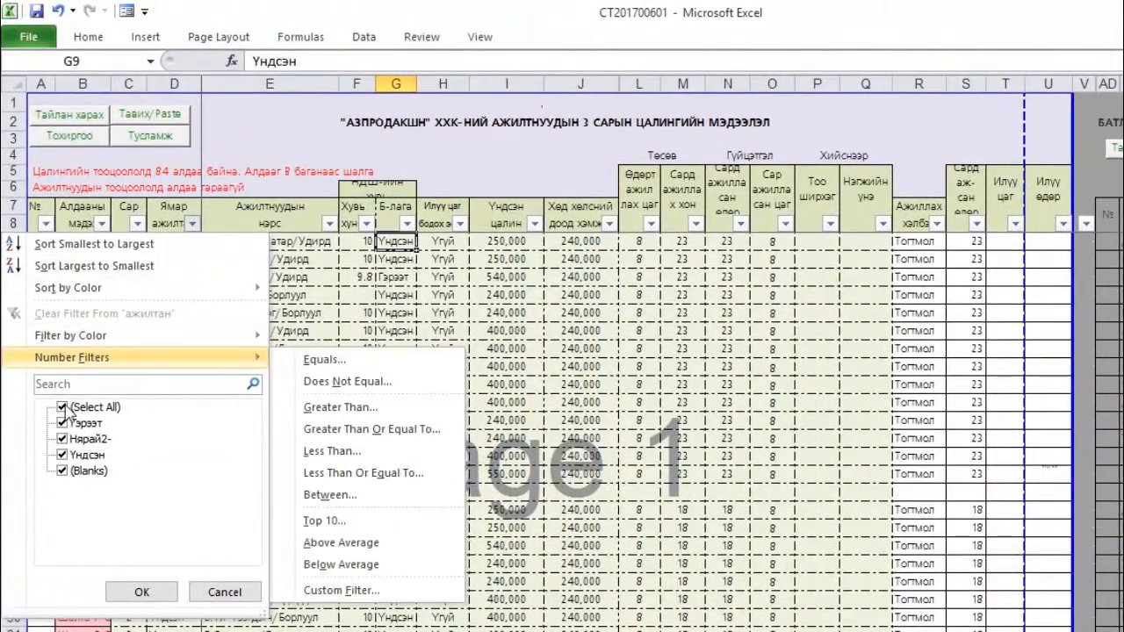
{"action": "key", "text": "Escape"}
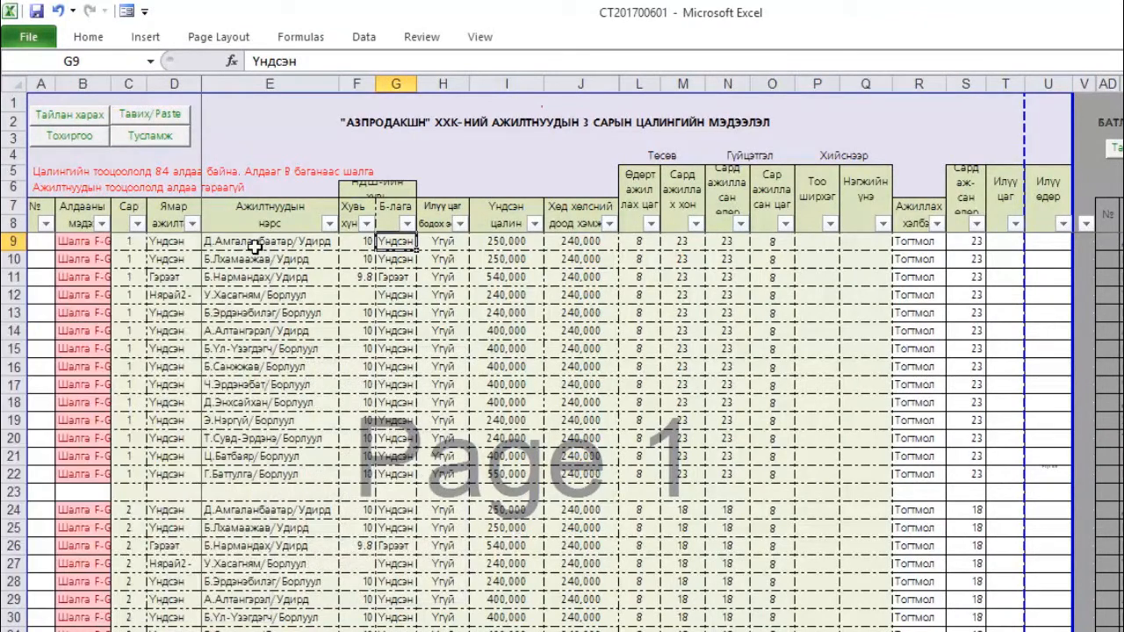
{"action": "left_click", "coordinate": [192, 224]}
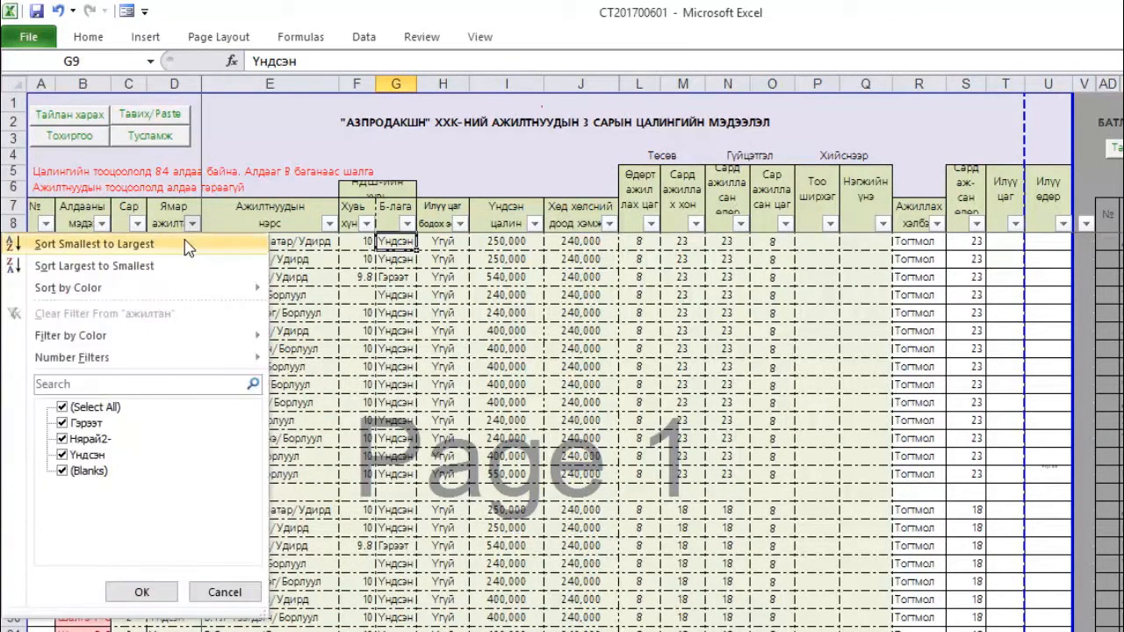
{"action": "left_click", "coordinate": [62, 406]}
{"action": "left_click", "coordinate": [62, 455]}
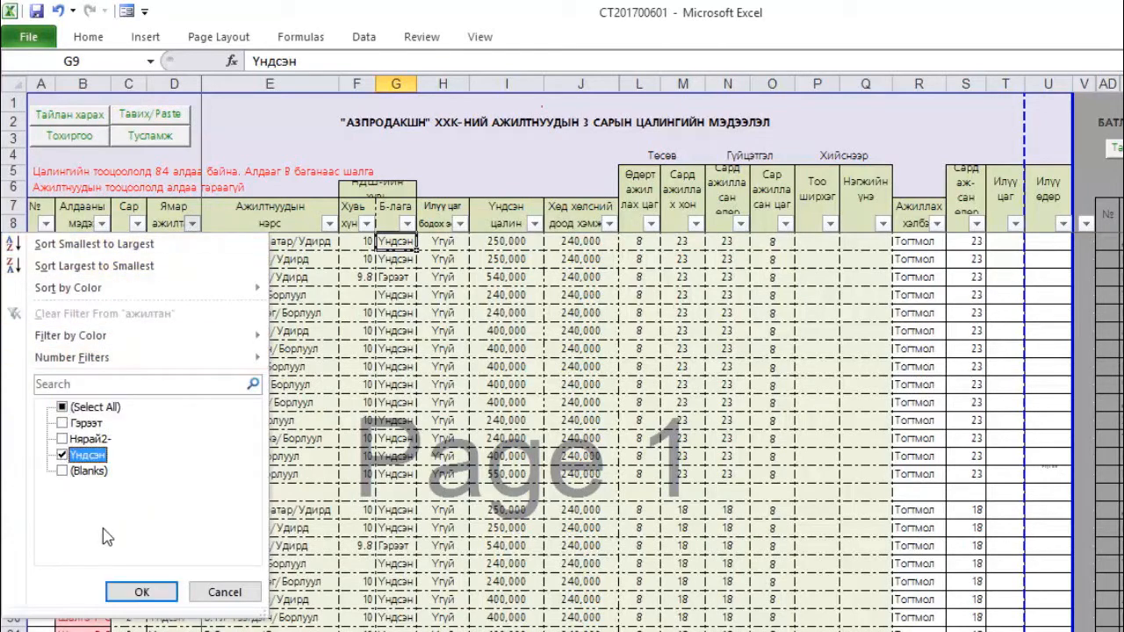
{"action": "left_click", "coordinate": [141, 592]}
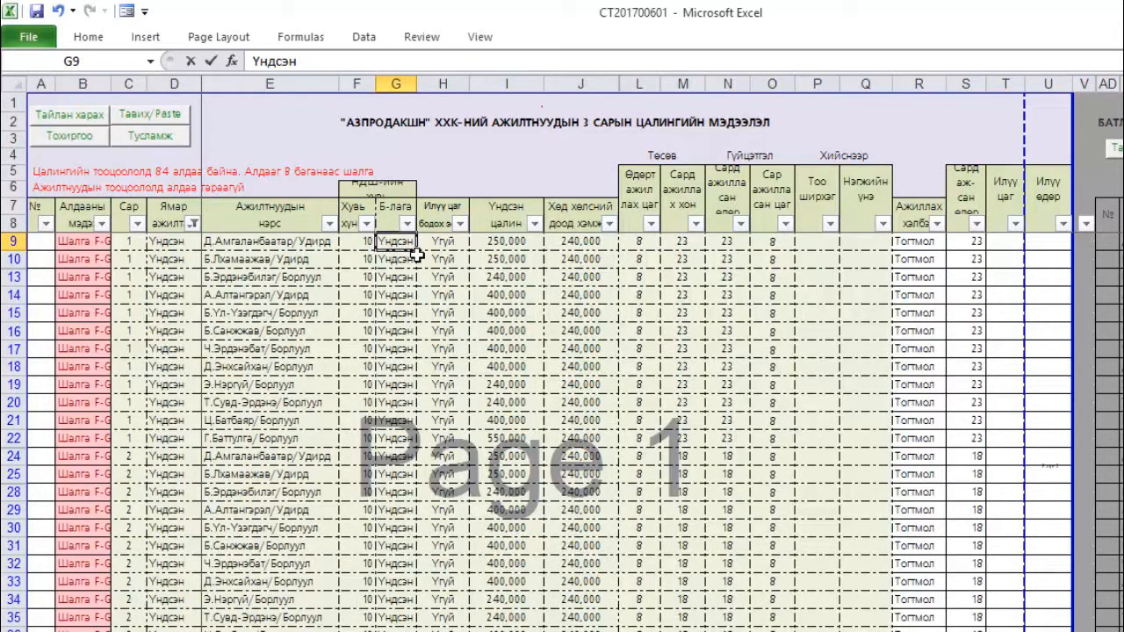
- Enter 11 as the Б-лага rate in G9 and copy it down through G96 for all filtered Үндсэн rows
{"action": "type", "text": "11"}
{"action": "key", "text": "Return"}
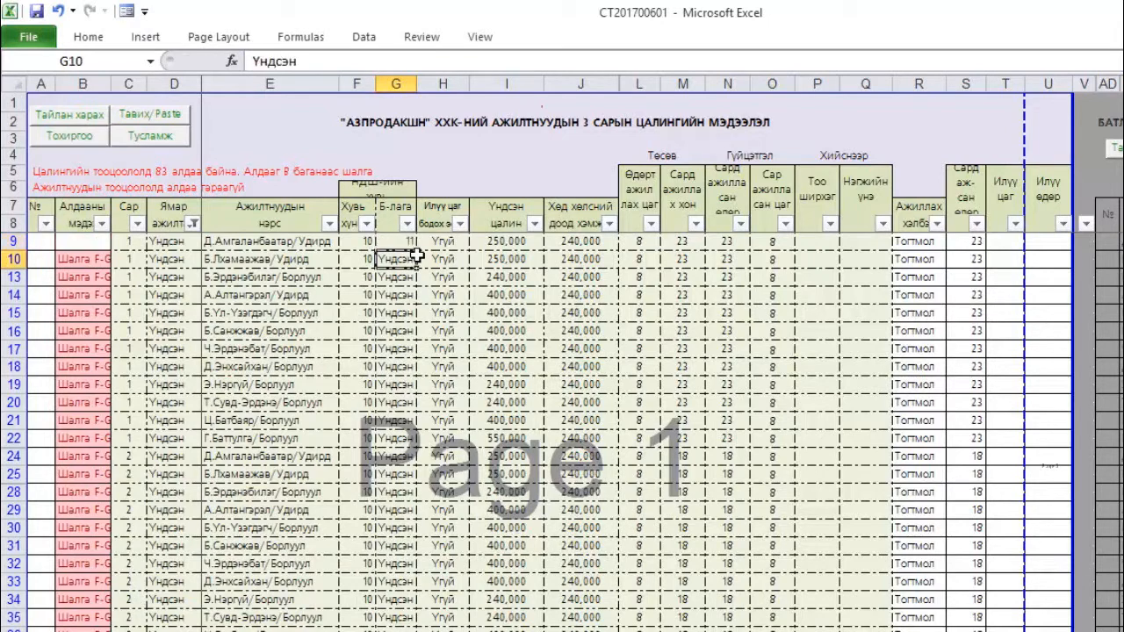
{"action": "key", "text": "Up"}
{"action": "key", "text": "Down"}
{"action": "key", "text": "shift+Down"}
{"action": "key", "text": "shift+Down"}
{"action": "key", "text": "shift+Down"}
{"action": "key", "text": "shift+Down"}
{"action": "key", "text": "shift+Down"}
{"action": "key", "text": "shift+Down"}
{"action": "key", "text": "shift+Down"}
{"action": "key", "text": "shift+Down"}
{"action": "key", "text": "shift+Down"}
{"action": "key", "text": "shift+Down"}
{"action": "key", "text": "shift+Down"}
{"action": "key", "text": "shift+Down"}
{"action": "key", "text": "shift+Down"}
{"action": "key", "text": "shift+Down"}
{"action": "key", "text": "shift+Down"}
{"action": "key", "text": "shift+Down"}
{"action": "key", "text": "shift+Down"}
{"action": "key", "text": "shift+Down"}
{"action": "key", "text": "shift+Down"}
{"action": "key", "text": "shift+Down"}
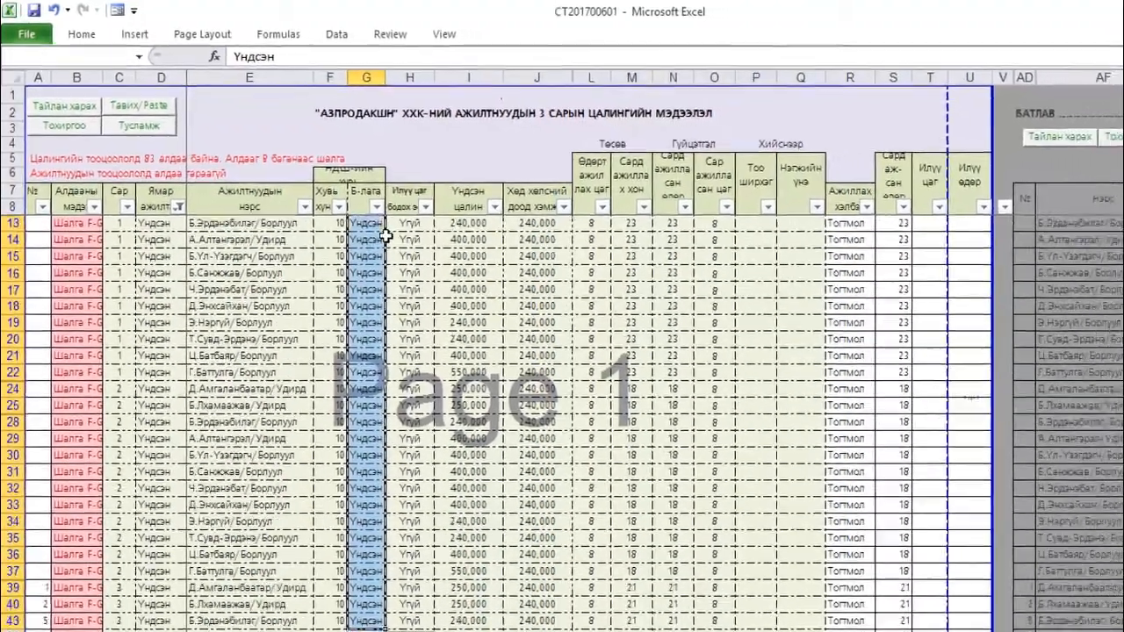
{"action": "key", "text": "shift+Down"}
{"action": "key", "text": "shift+Down"}
{"action": "key", "text": "shift+Down"}
{"action": "key", "text": "shift+Down"}
{"action": "key", "text": "shift+Down"}
{"action": "key", "text": "shift+Down"}
{"action": "key", "text": "shift+Down"}
{"action": "key", "text": "shift+Down"}
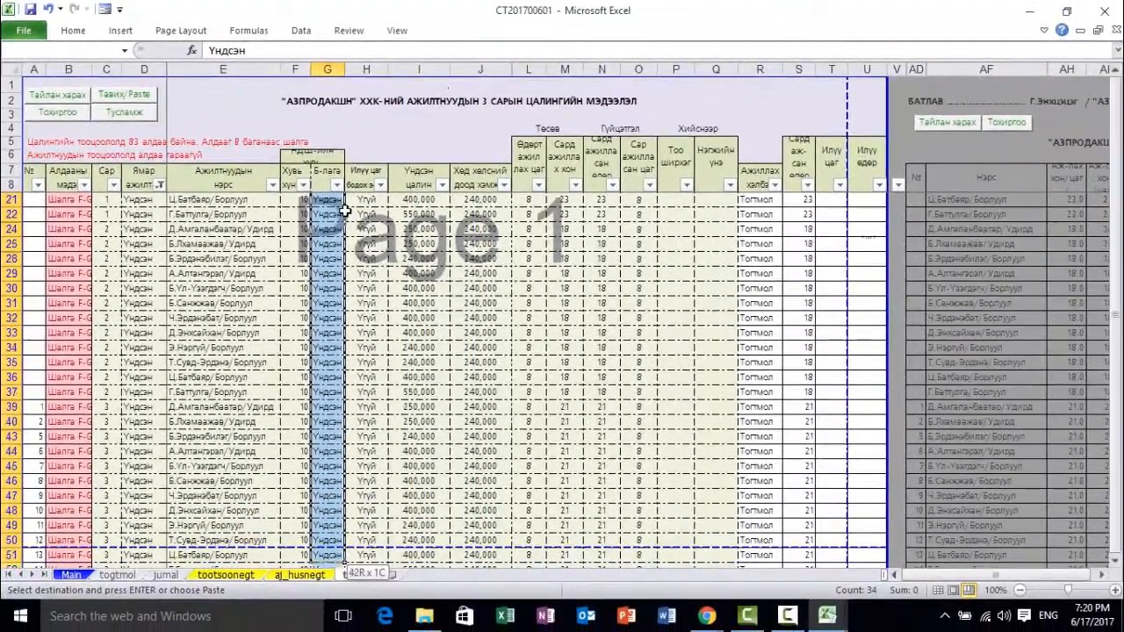
{"action": "key", "text": "shift+Down"}
{"action": "key", "text": "shift+Down"}
{"action": "key", "text": "shift+Down"}
{"action": "key", "text": "shift+Down"}
{"action": "key", "text": "shift+Down"}
{"action": "key", "text": "shift+Down"}
{"action": "key", "text": "shift+Down"}
{"action": "key", "text": "shift+Down"}
{"action": "key", "text": "shift+Down"}
{"action": "key", "text": "shift+Down"}
{"action": "key", "text": "shift+Down"}
{"action": "key", "text": "shift+Down"}
{"action": "key", "text": "shift+Down"}
{"action": "key", "text": "shift+Down"}
{"action": "key", "text": "shift+Down"}
{"action": "key", "text": "shift+Down"}
{"action": "key", "text": "shift+Down"}
{"action": "key", "text": "shift+Down"}
{"action": "key", "text": "shift+Down"}
{"action": "key", "text": "shift+Down"}
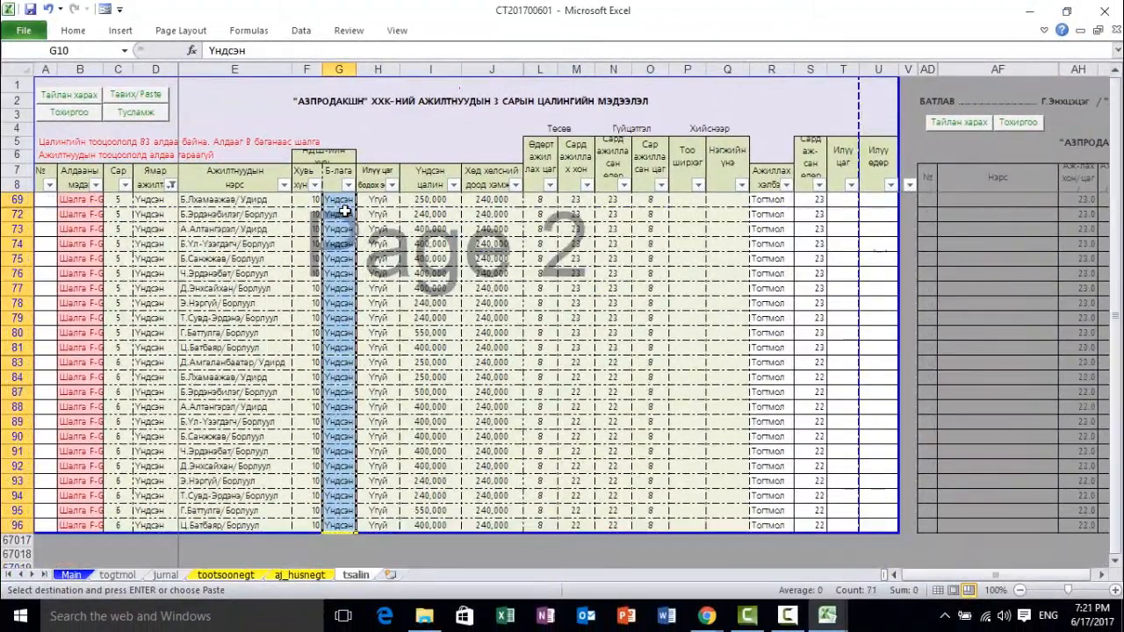
{"action": "key", "text": "ctrl+v"}
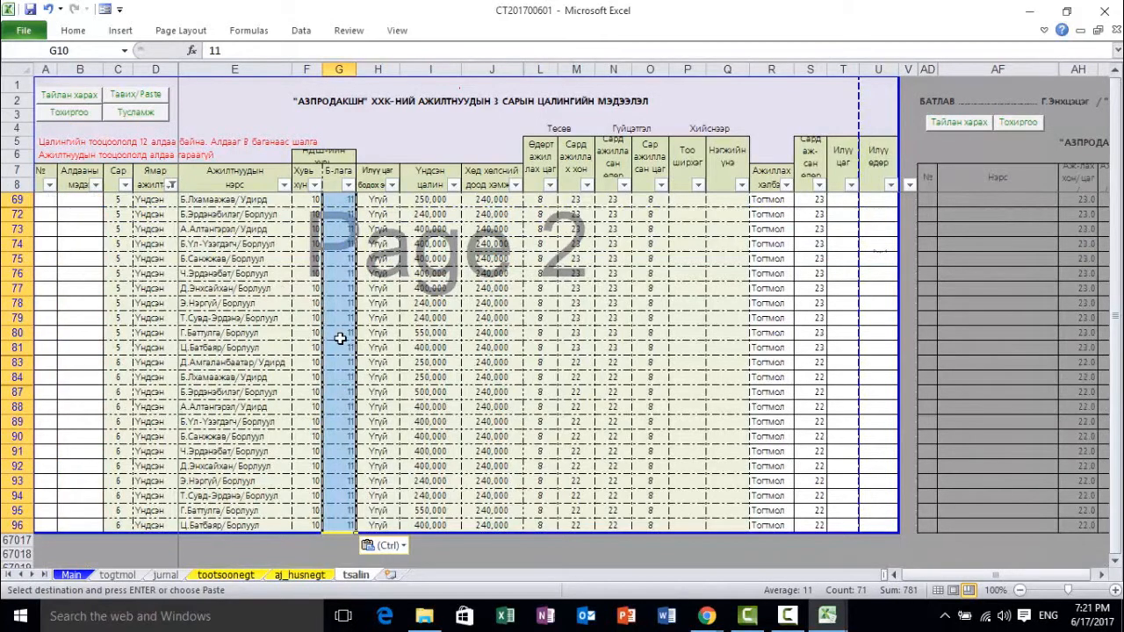
- Change the Ямар ажилтан filter to show only the Гэрээт employees
{"action": "scroll", "coordinate": [340, 338], "scroll_direction": "up", "scroll_amount": 15}
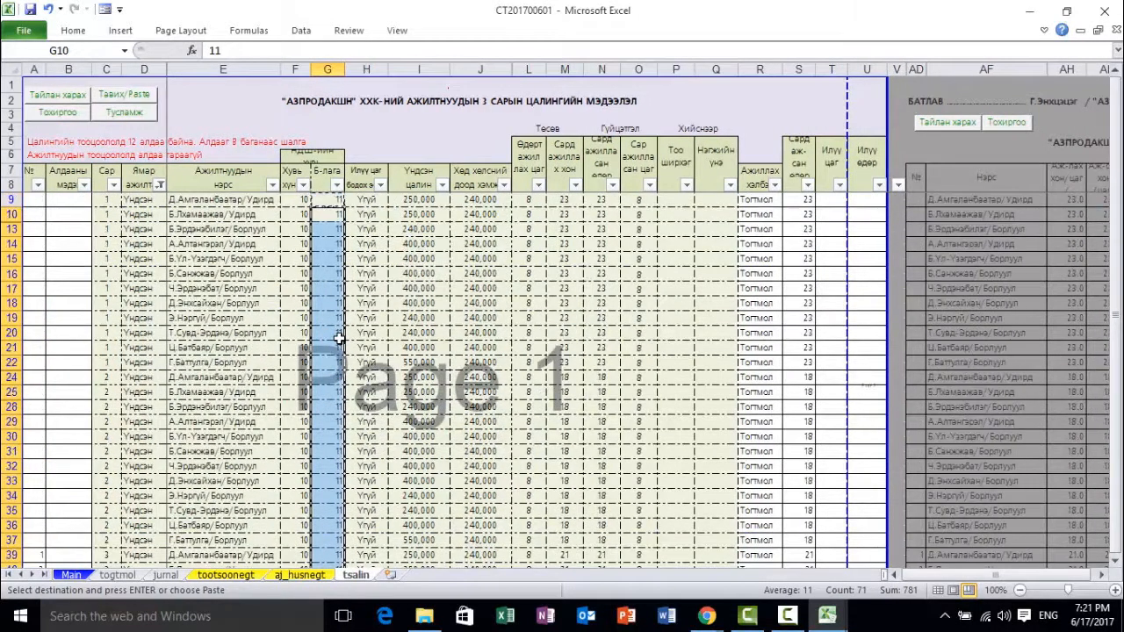
{"action": "left_click", "coordinate": [159, 185]}
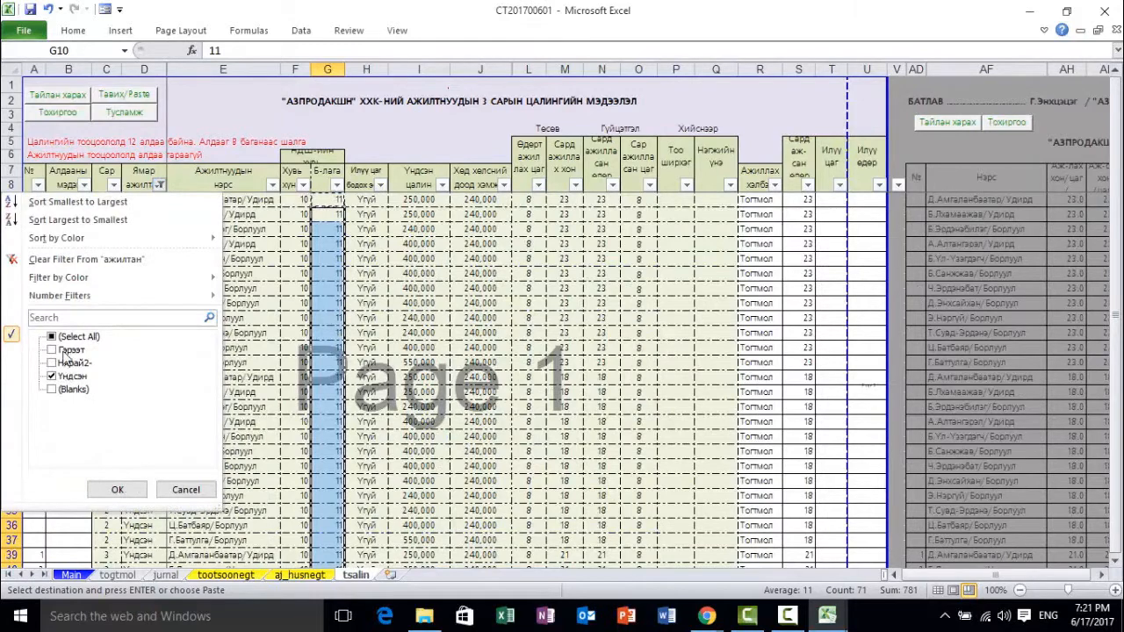
{"action": "double_click", "coordinate": [50, 337]}
{"action": "left_click", "coordinate": [52, 375]}
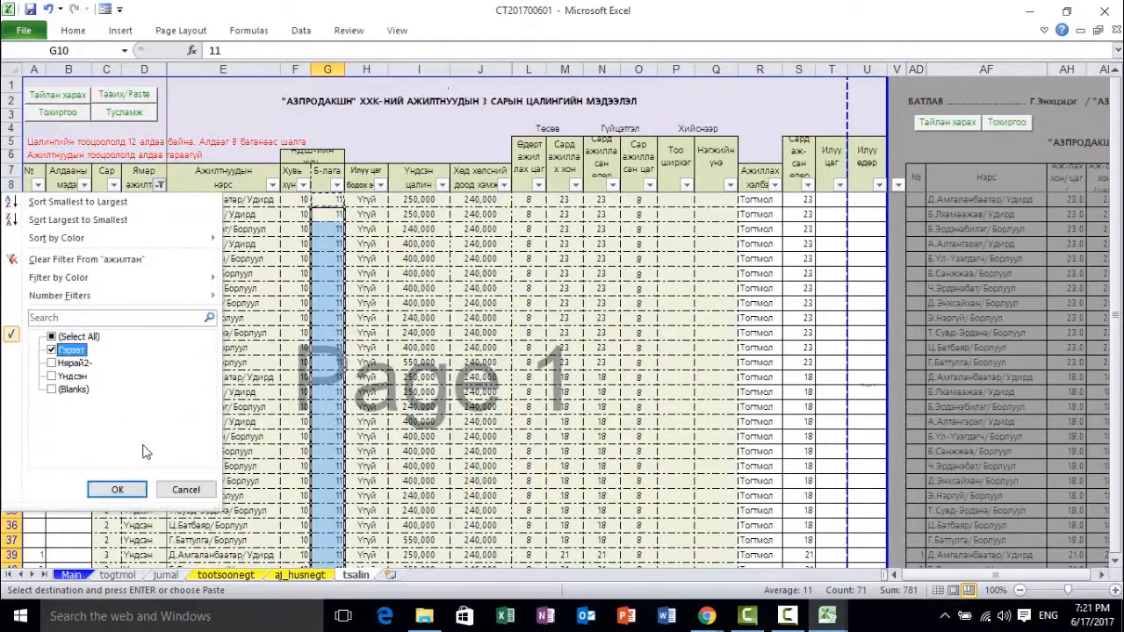
{"action": "left_click", "coordinate": [116, 489]}
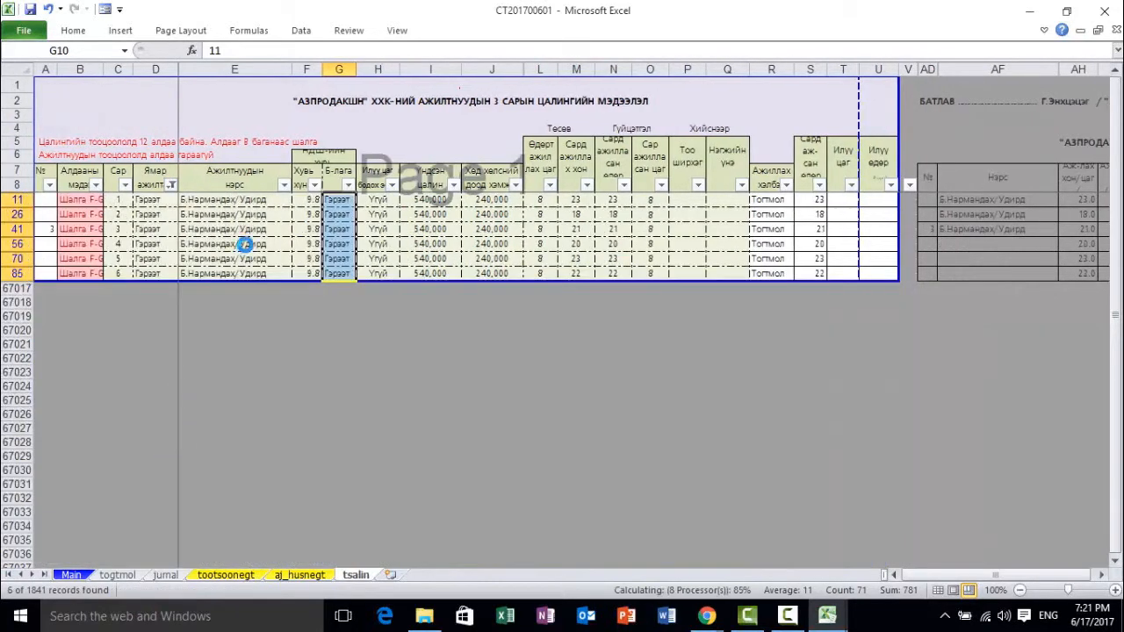
- Enter 10.8 as the Б-лага rate in G11 and copy it down through G85 for the filtered Гэрээт rows
{"action": "left_click", "coordinate": [341, 200]}
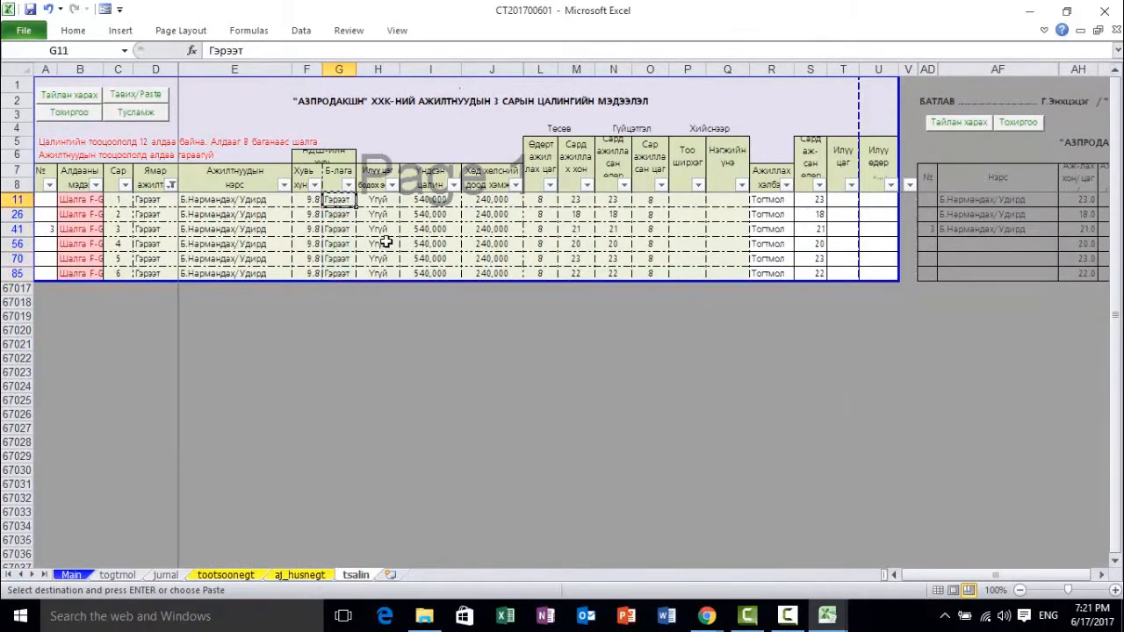
{"action": "type", "text": "10.8"}
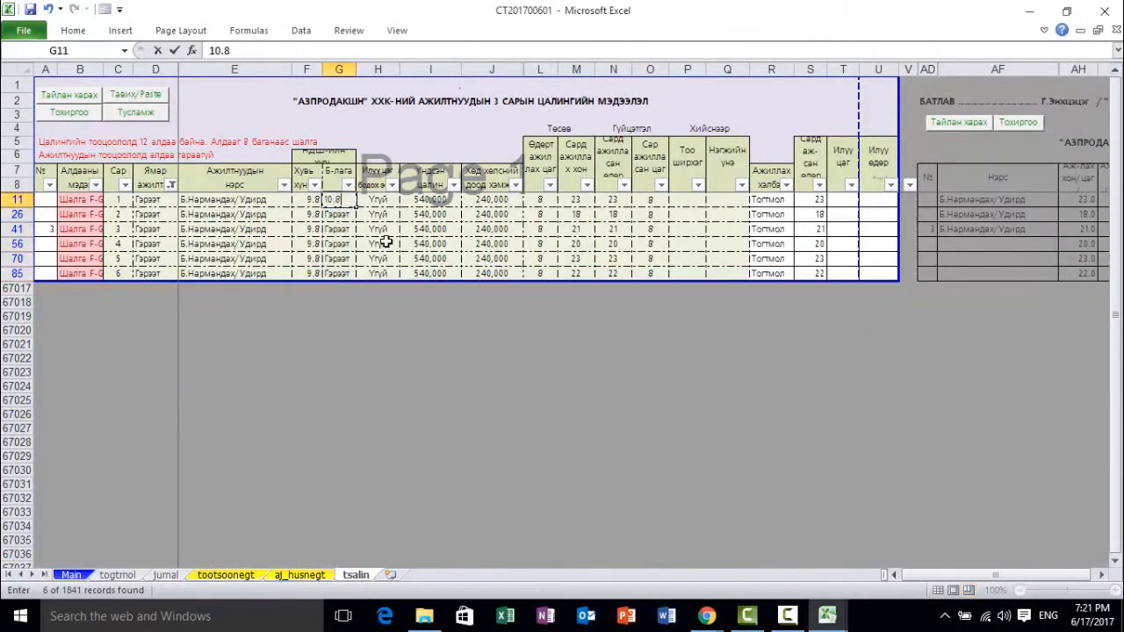
{"action": "key", "text": "Return"}
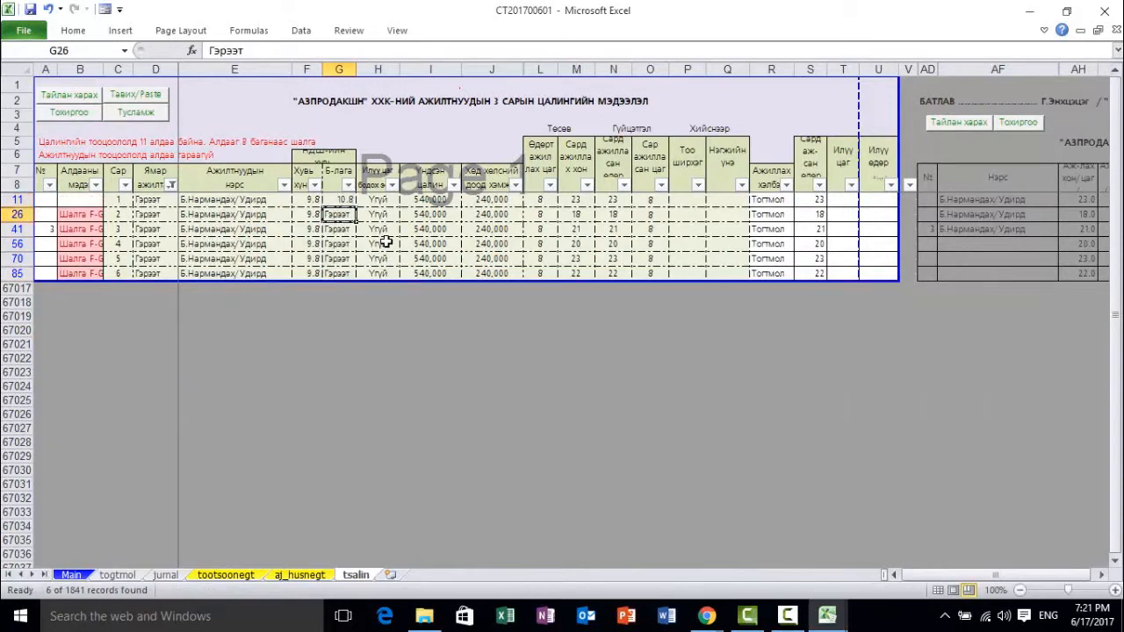
{"action": "key", "text": "Up"}
{"action": "key", "text": "ctrl+c"}
{"action": "key", "text": "Down"}
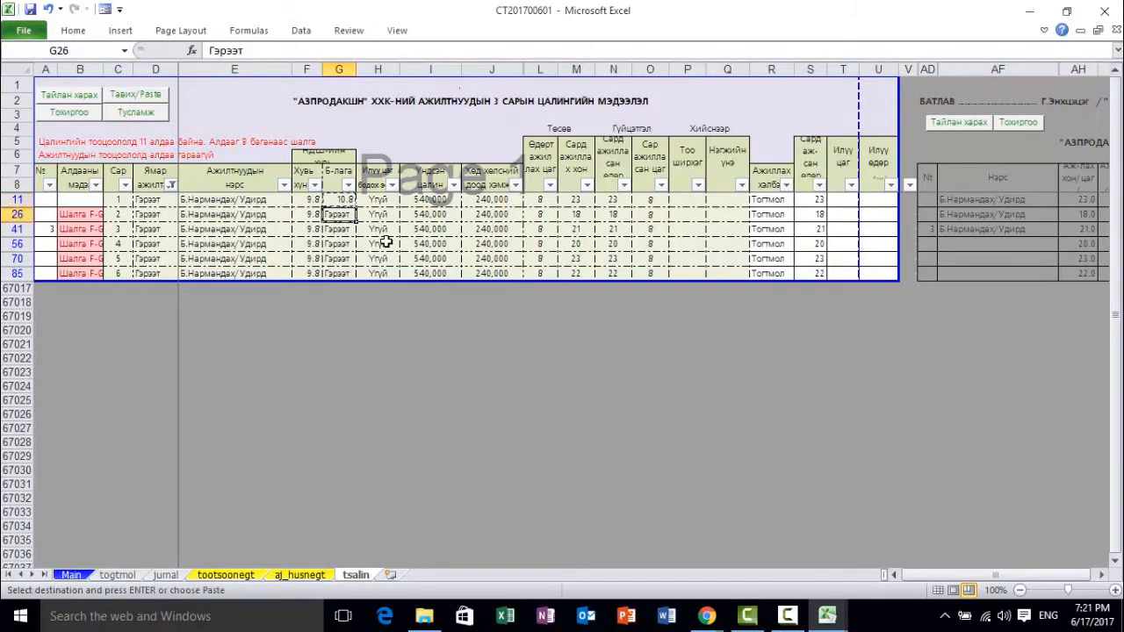
{"action": "key", "text": "shift+Down"}
{"action": "key", "text": "shift+Down"}
{"action": "key", "text": "shift+Down"}
{"action": "key", "text": "shift+Down"}
{"action": "key", "text": "Return"}
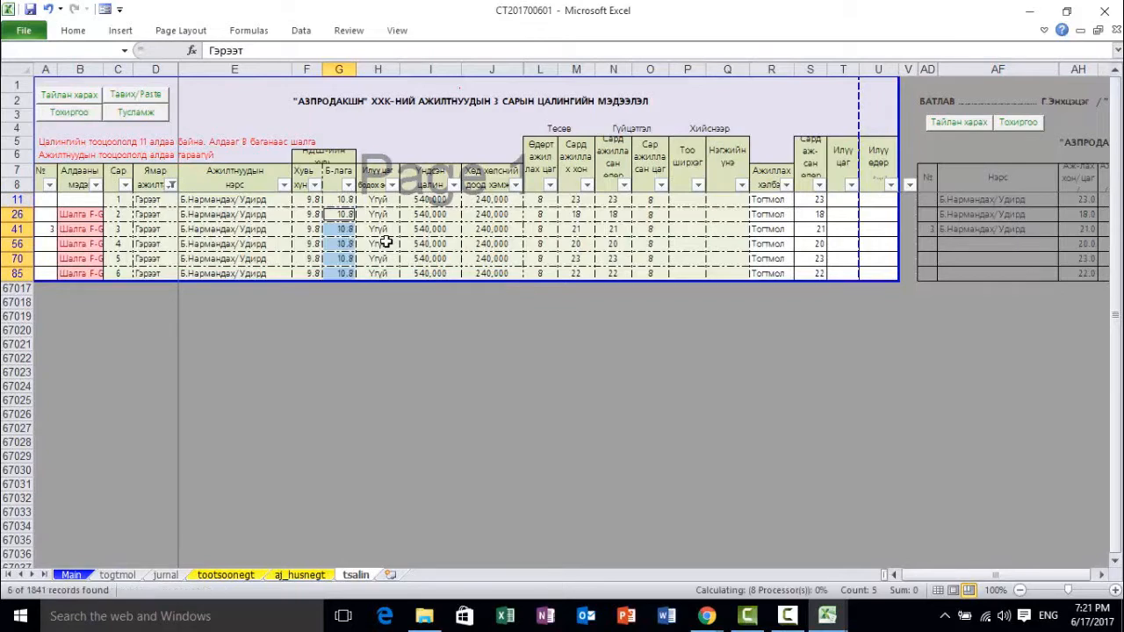
- Change the Ямар ажилтан filter to show only the Нярай2- employees
{"action": "left_click", "coordinate": [172, 186]}
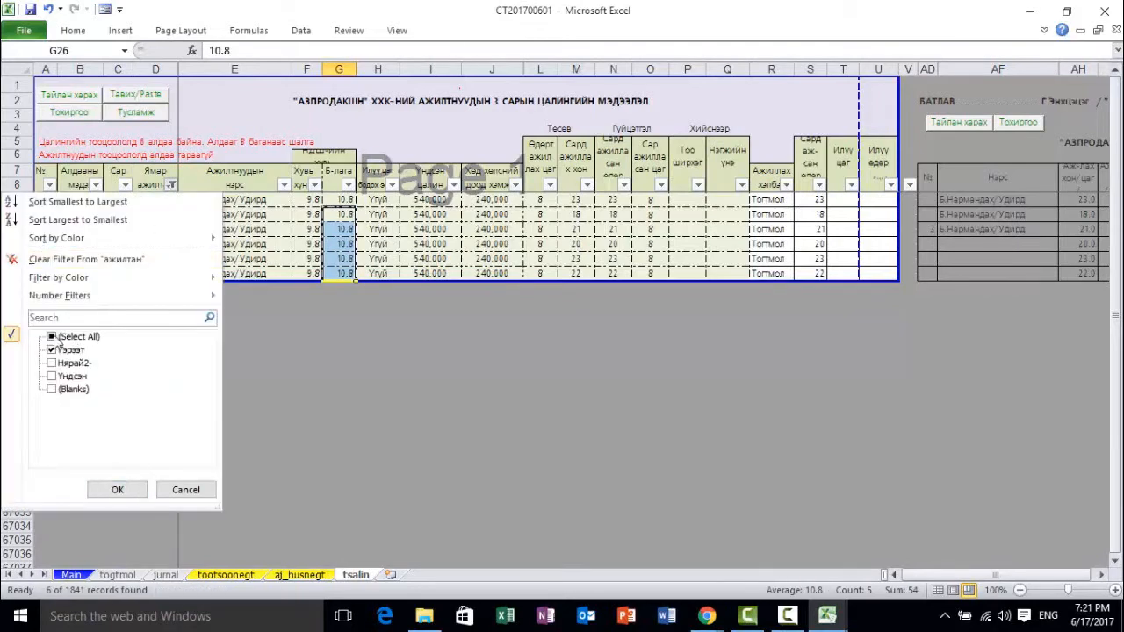
{"action": "left_click", "coordinate": [52, 337]}
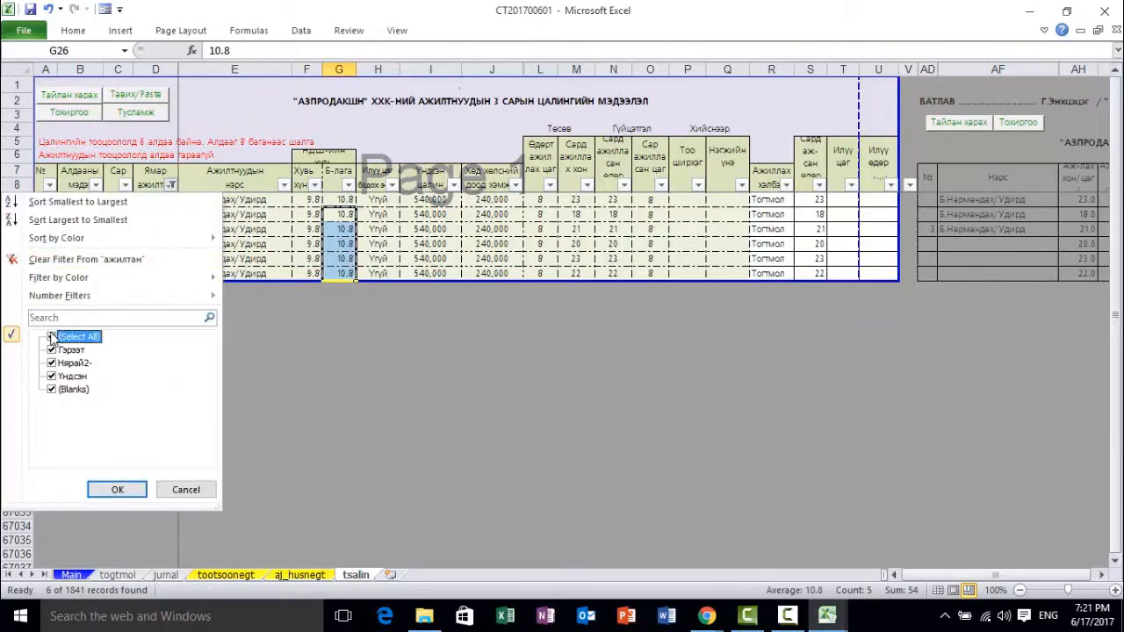
{"action": "left_click", "coordinate": [52, 338]}
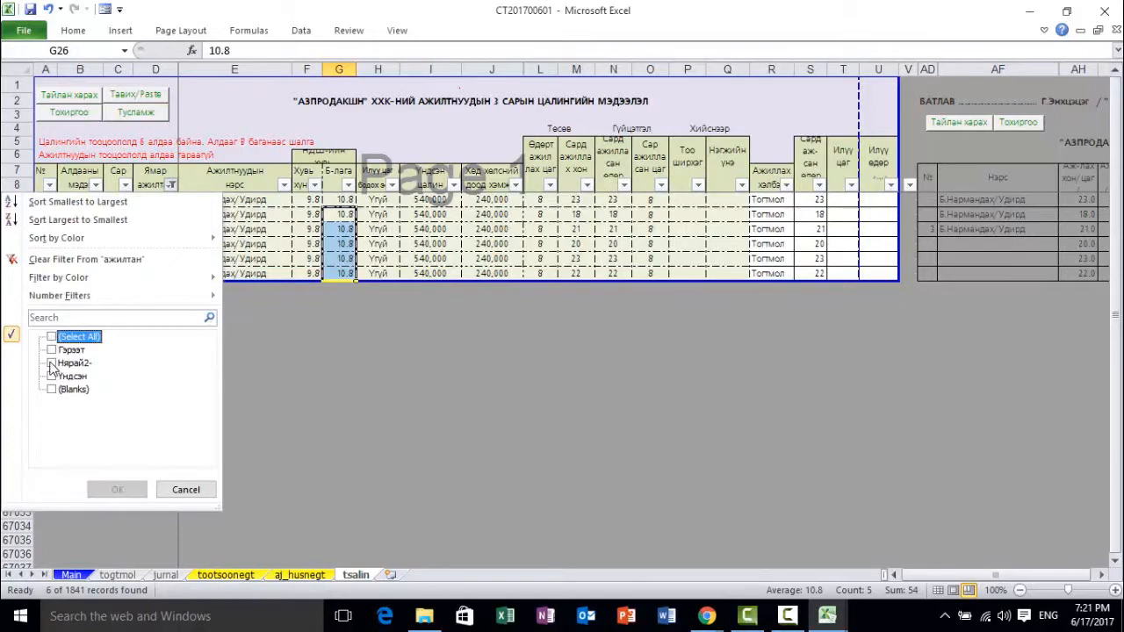
{"action": "left_click", "coordinate": [52, 364]}
{"action": "left_click", "coordinate": [119, 494]}
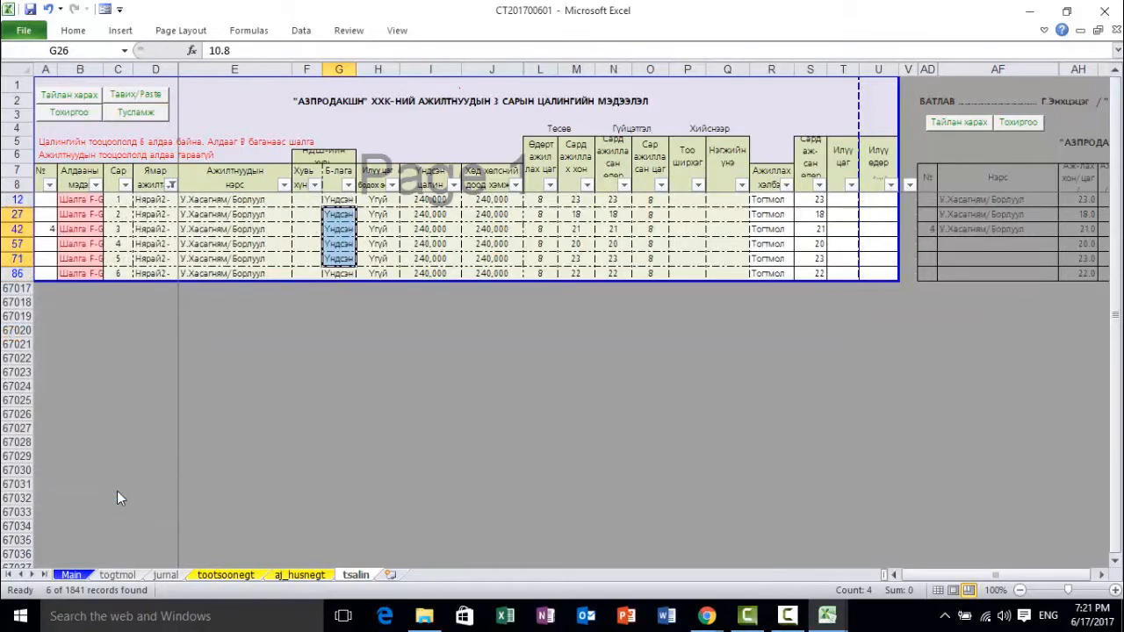
- Enter 11 as the Б-лага rate in G12 and copy it down through G86 for the filtered Нярай2- rows
{"action": "left_click", "coordinate": [342, 201]}
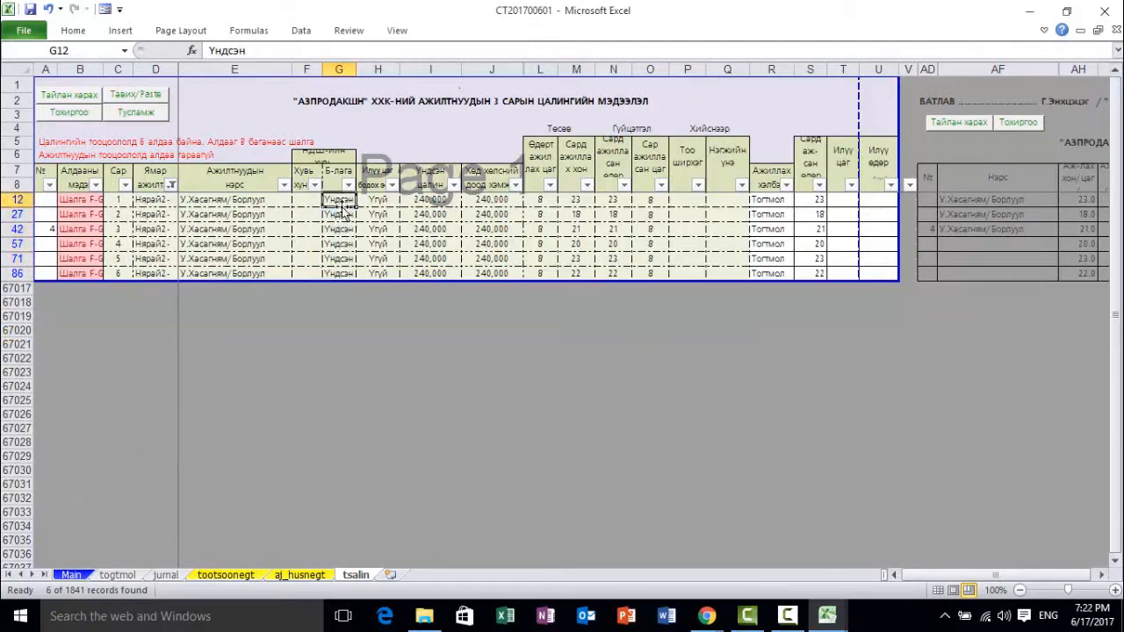
{"action": "type", "text": "11"}
{"action": "key", "text": "ctrl+Return"}
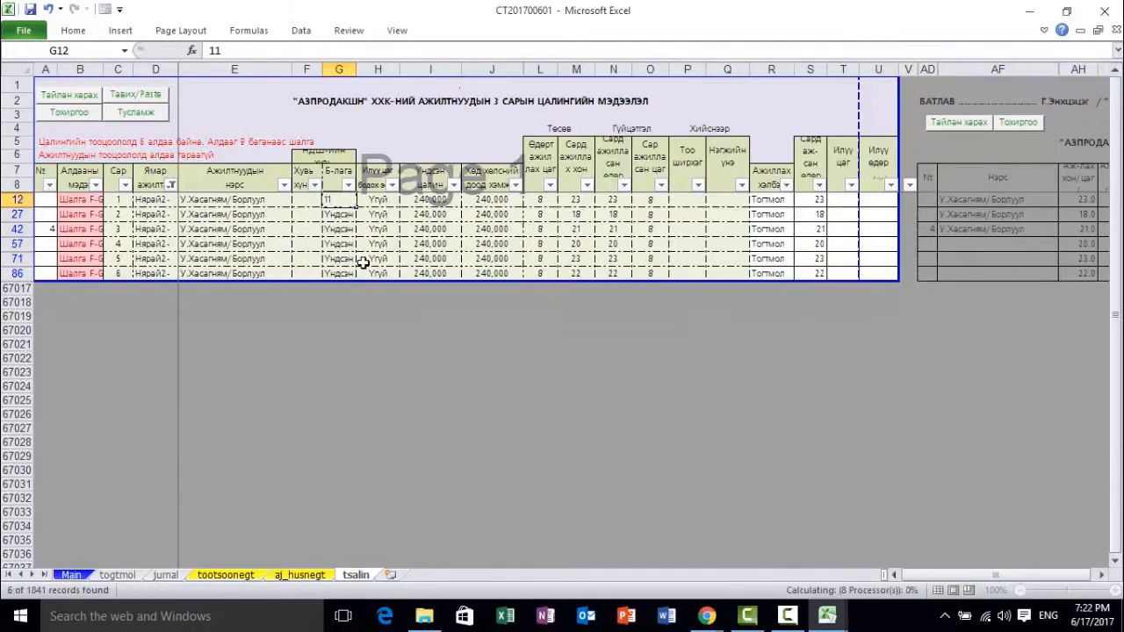
{"action": "key", "text": "ctrl+c"}
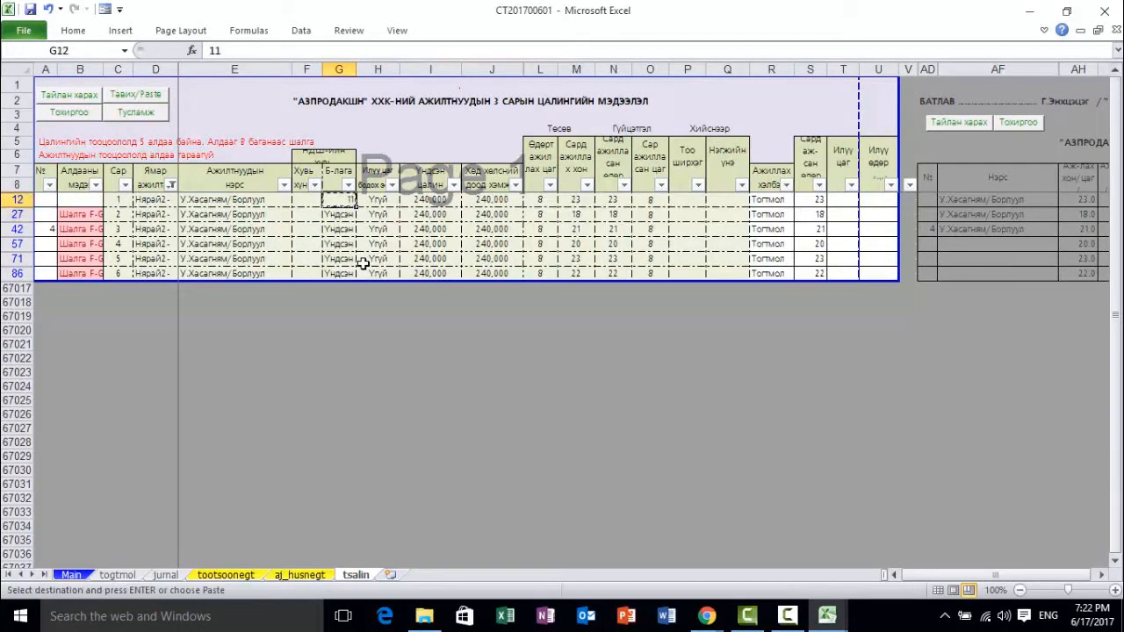
{"action": "key", "text": "Down"}
{"action": "key", "text": "shift+Down"}
{"action": "key", "text": "shift+Down"}
{"action": "key", "text": "shift+Down"}
{"action": "key", "text": "shift+Down"}
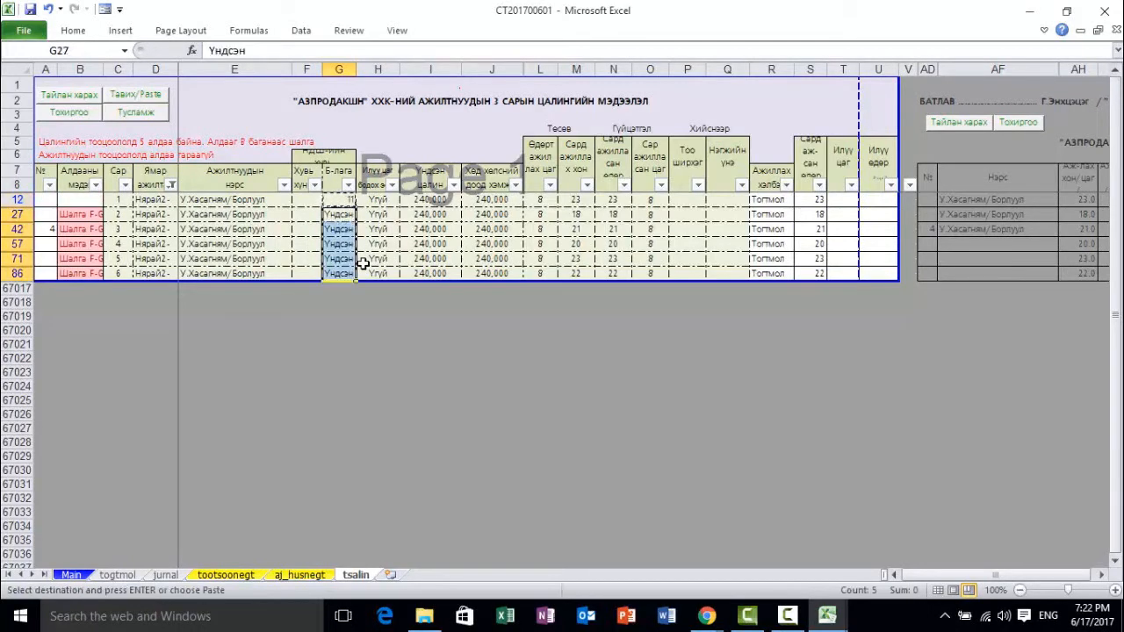
{"action": "key", "text": "Return"}
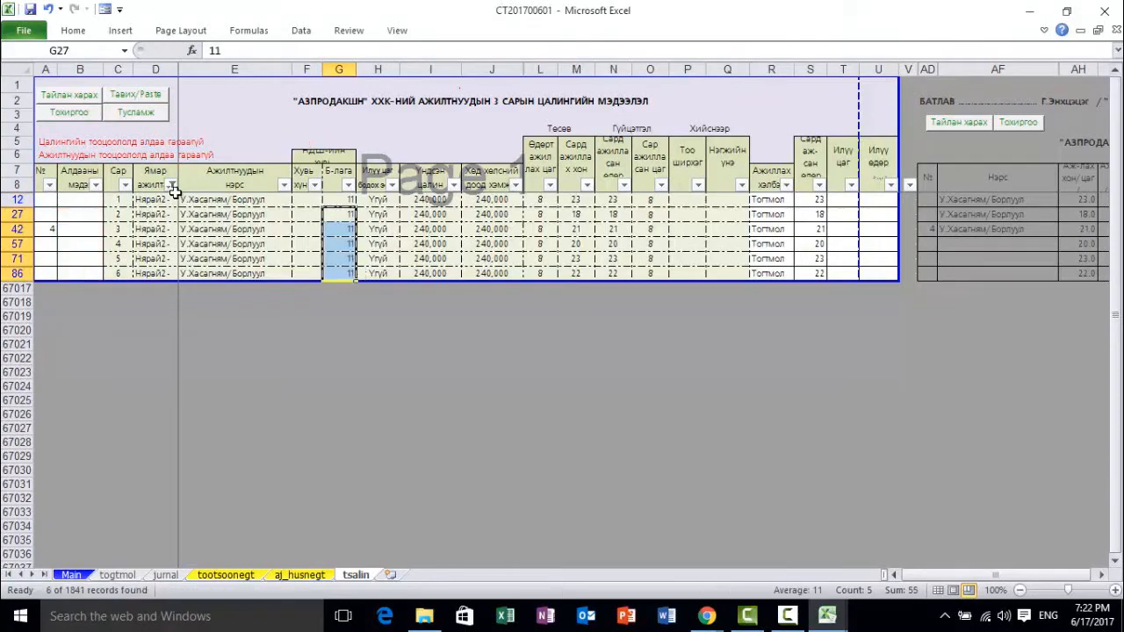
- Reset the Ямар ажилтан filter to show all employees and look over the Б-лага rates in column G
{"action": "left_click", "coordinate": [172, 185]}
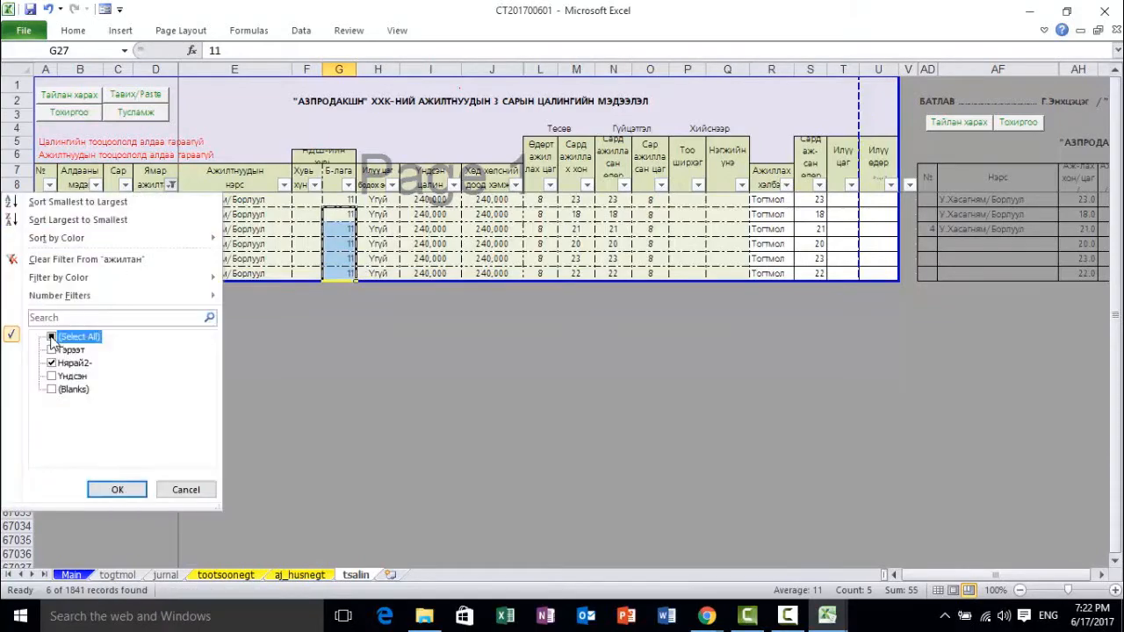
{"action": "left_click", "coordinate": [123, 489]}
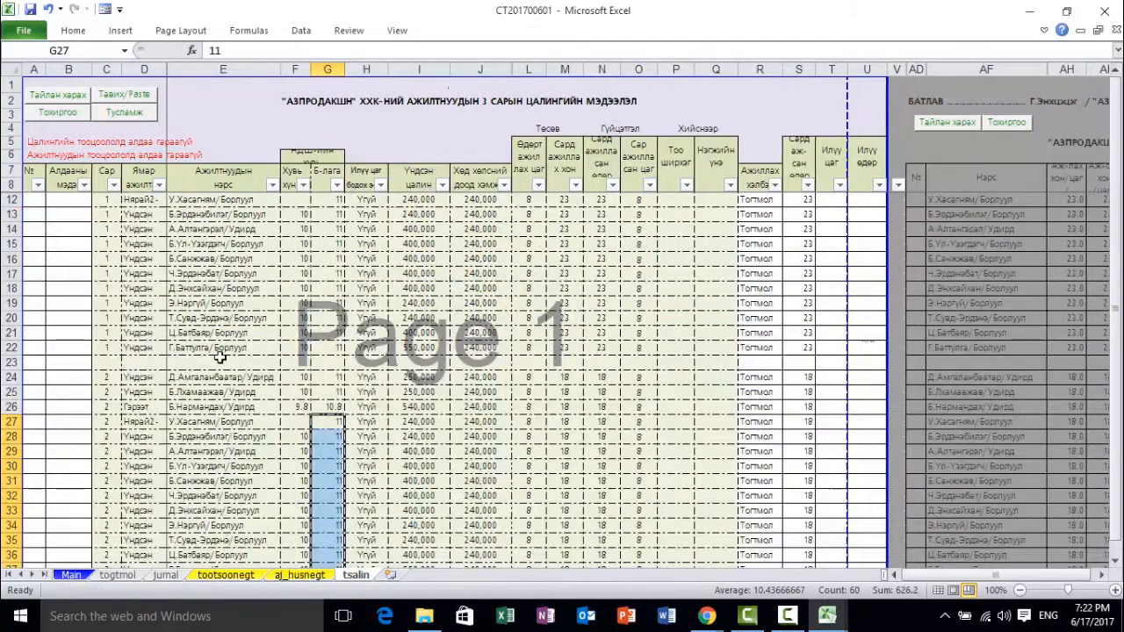
{"action": "scroll", "coordinate": [220, 356], "scroll_direction": "down", "scroll_amount": 3}
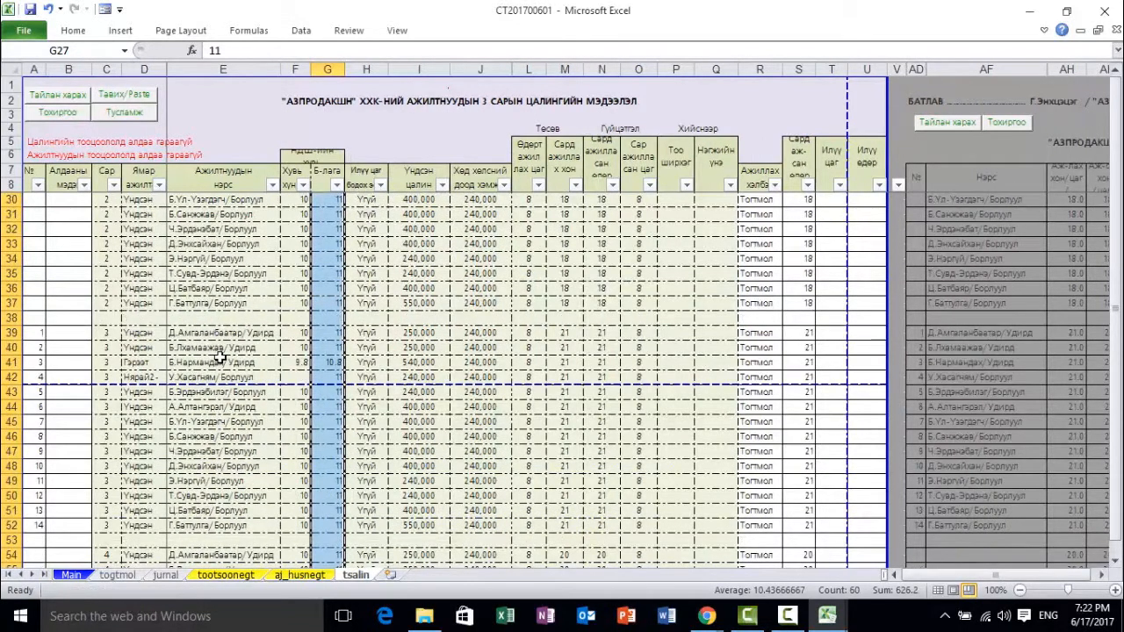
{"action": "scroll", "coordinate": [220, 356], "scroll_direction": "down", "scroll_amount": 4}
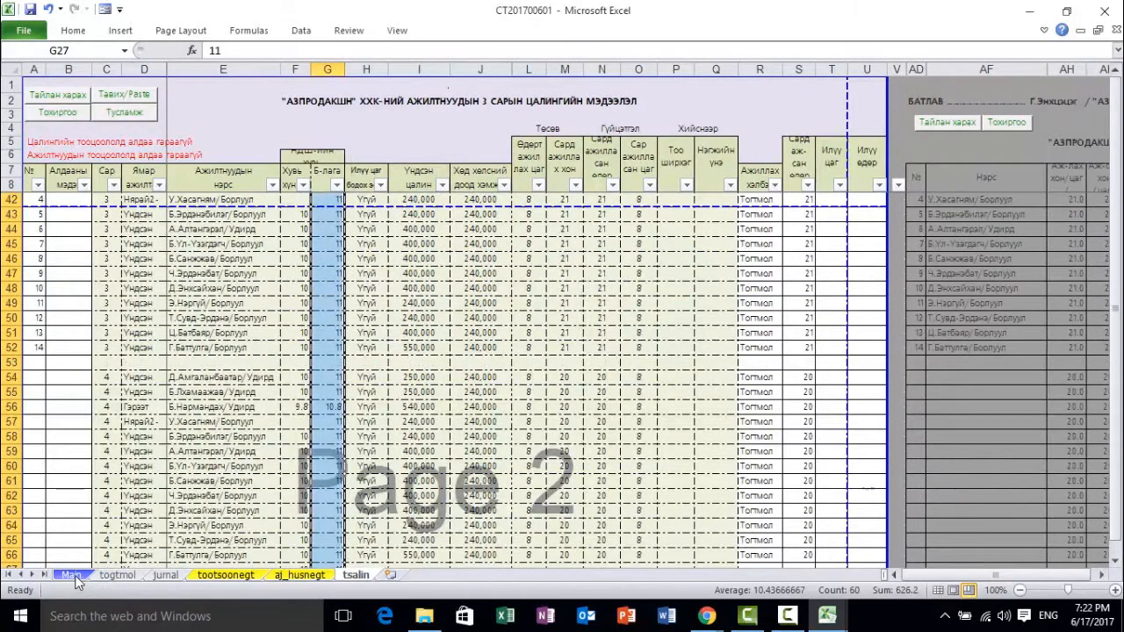
- Return to the Main sheet and examine the Тооцоолсон НДШ-ийн дундаж хувь table for rate differences
{"action": "left_click", "coordinate": [70, 575]}
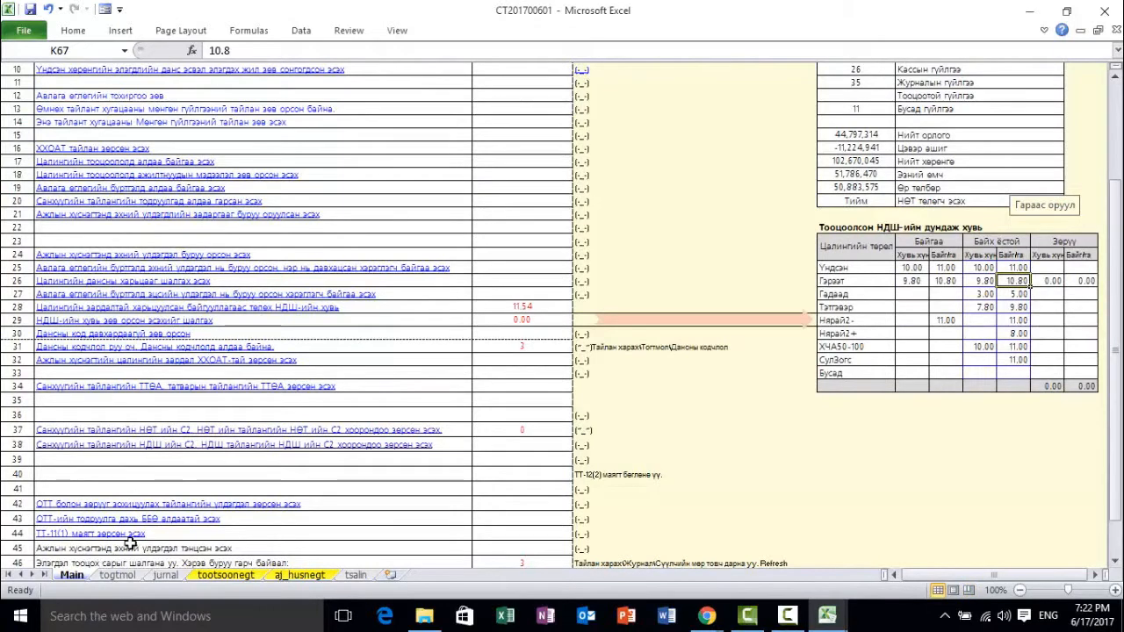
{"action": "scroll", "coordinate": [527, 292], "scroll_direction": "up", "scroll_amount": 4}
{"action": "scroll", "coordinate": [527, 292], "scroll_direction": "down", "scroll_amount": 2}
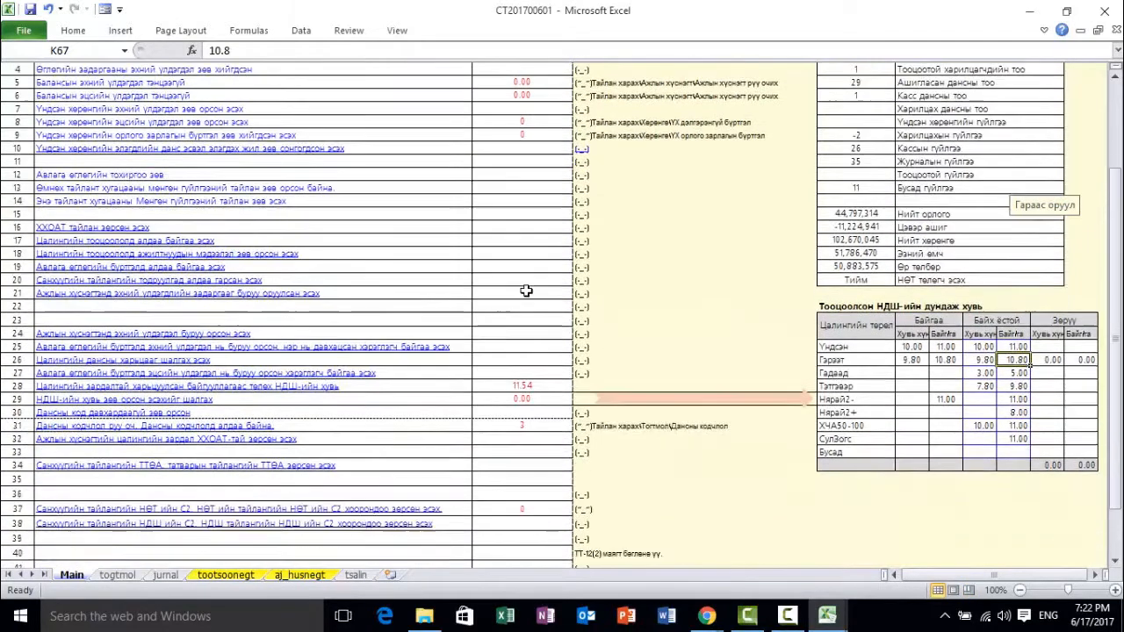
{"action": "left_click", "coordinate": [526, 318]}
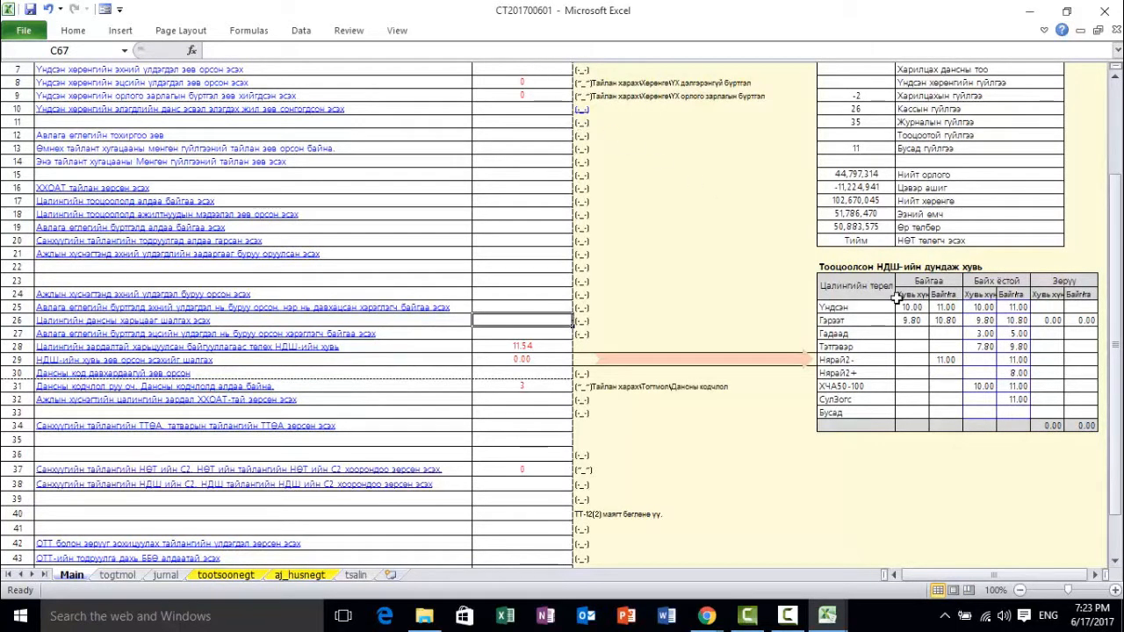
{"action": "left_click_drag", "start_coordinate": [896, 298], "coordinate": [1067, 420]}
{"action": "left_click", "coordinate": [1002, 449]}
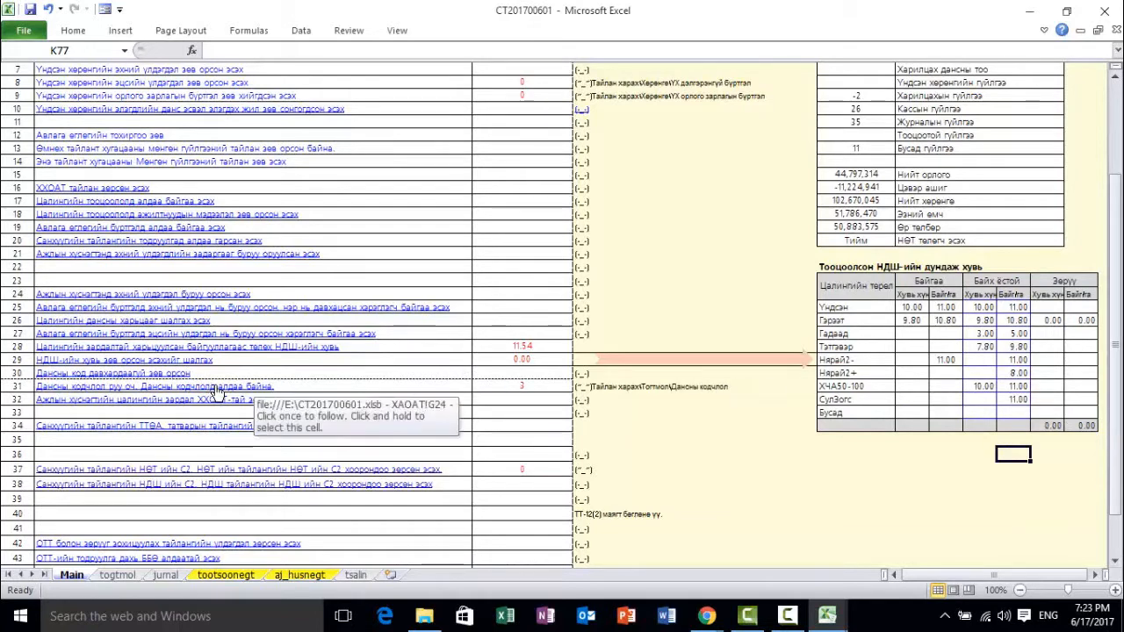
- Open the account code entry and editing section of the aj_husnegt sheet through the report menu
{"action": "scroll", "coordinate": [497, 389], "scroll_direction": "up", "scroll_amount": 10}
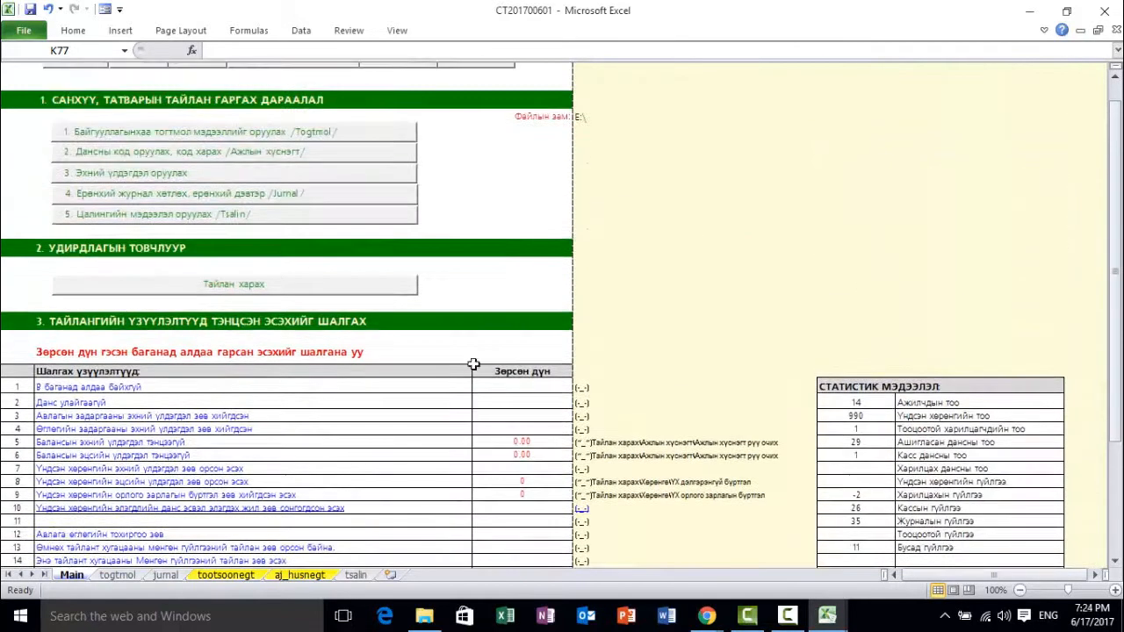
{"action": "left_click", "coordinate": [275, 285]}
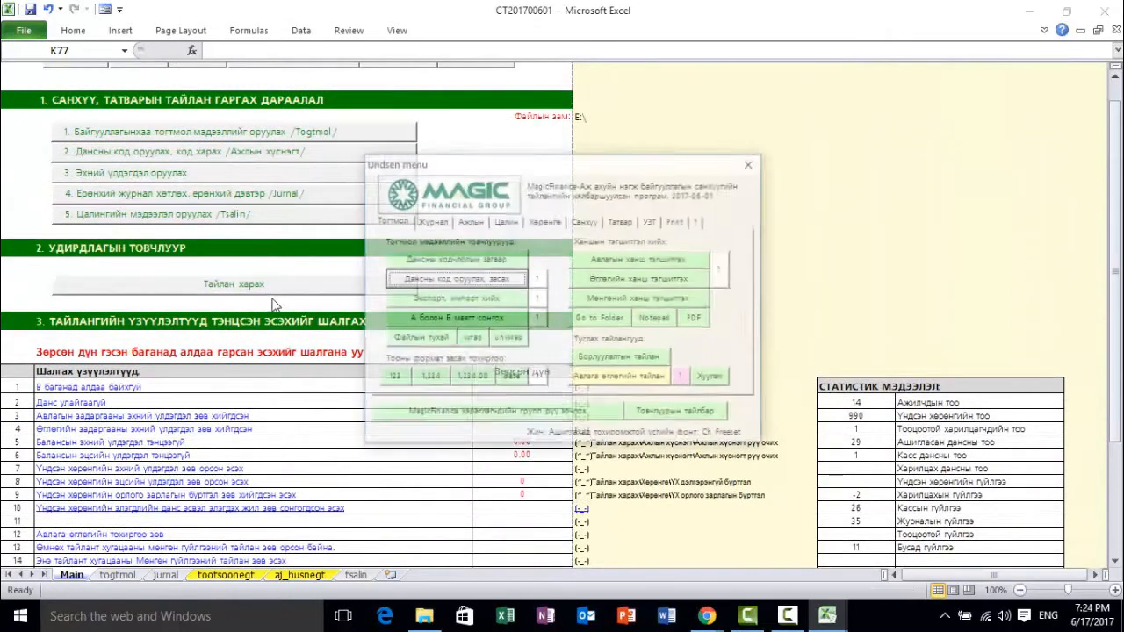
{"action": "left_click", "coordinate": [426, 279]}
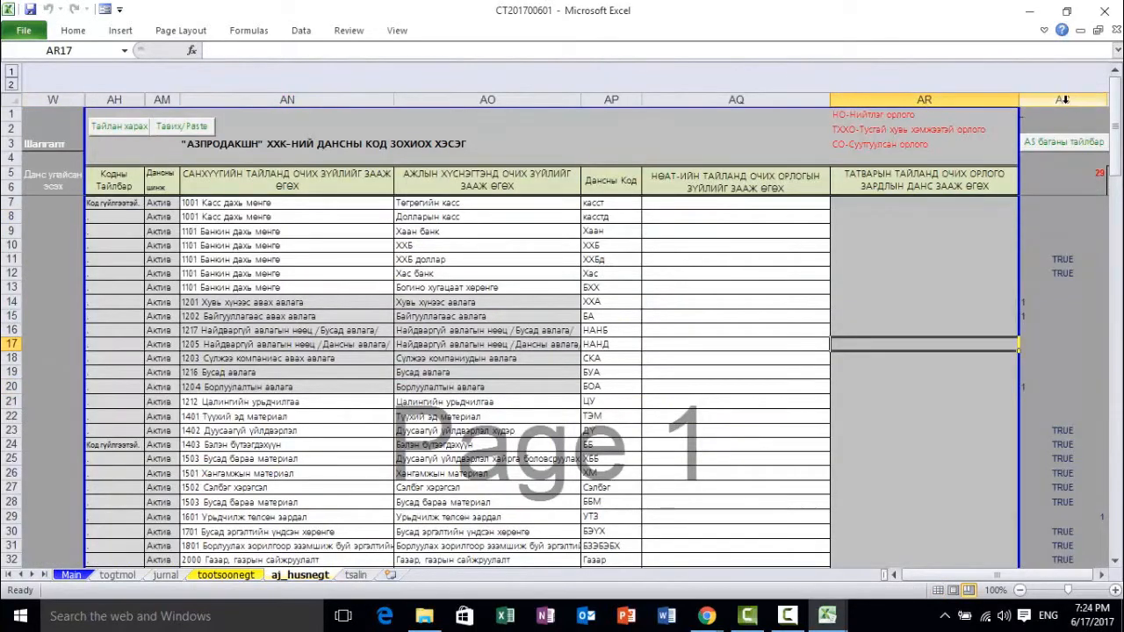
- Examine column AS of the account code table for accounts flagged Шалга-AR
{"action": "left_click", "coordinate": [1060, 107]}
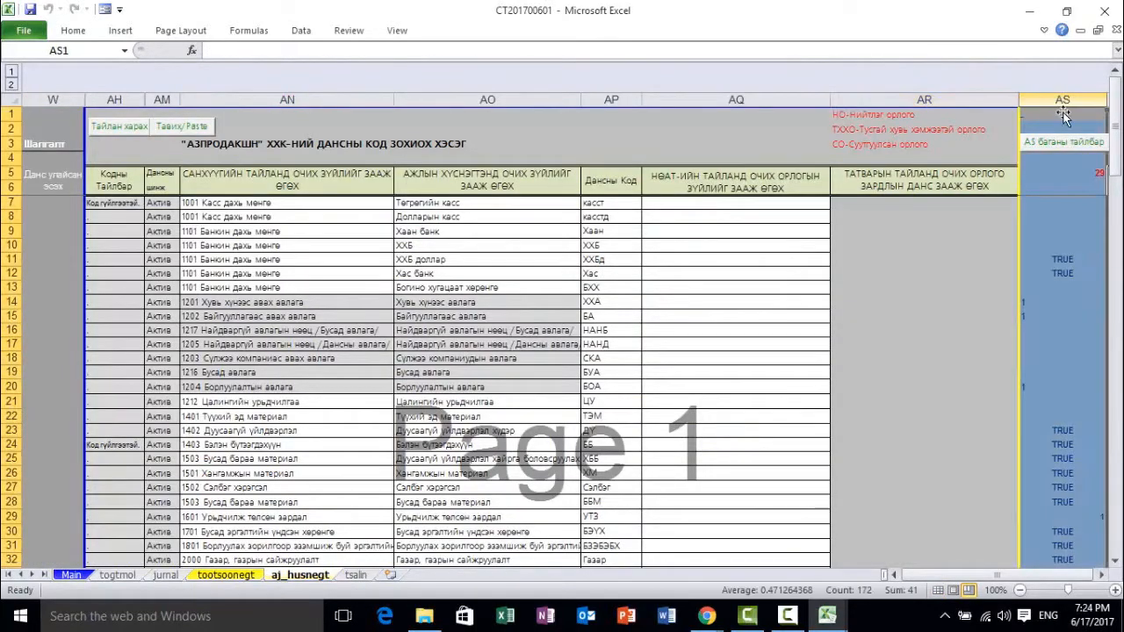
{"action": "left_click", "coordinate": [972, 515]}
{"action": "scroll", "coordinate": [1016, 469], "scroll_direction": "down", "scroll_amount": 16}
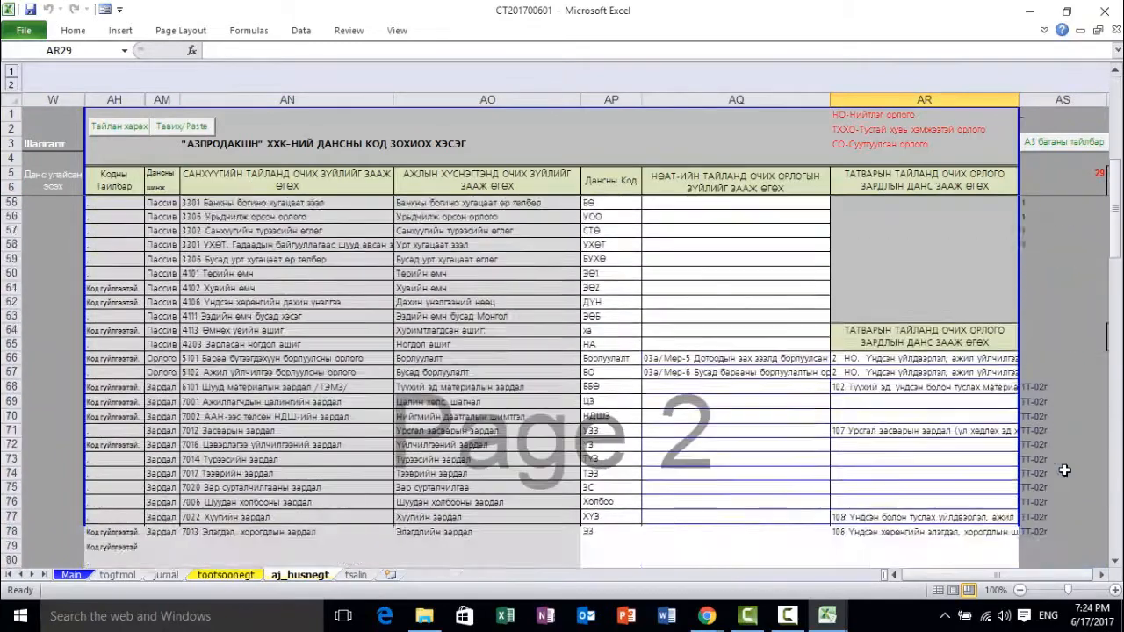
{"action": "scroll", "coordinate": [1064, 471], "scroll_direction": "down", "scroll_amount": 16}
{"action": "left_click", "coordinate": [1034, 381]}
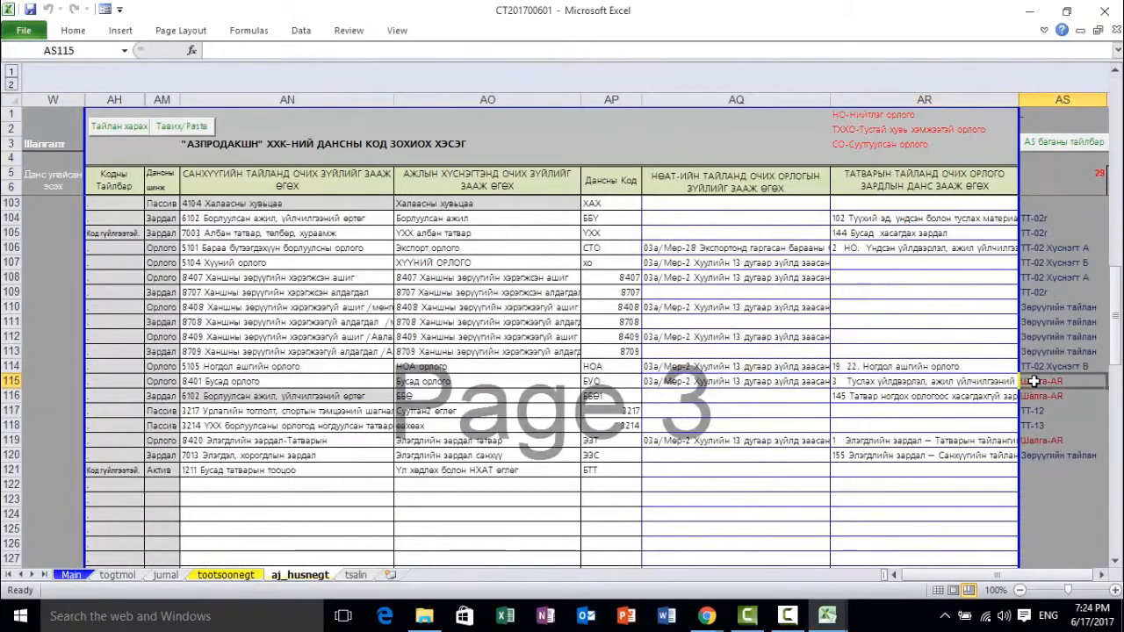
{"action": "left_click_drag", "start_coordinate": [1033, 381], "coordinate": [1047, 395]}
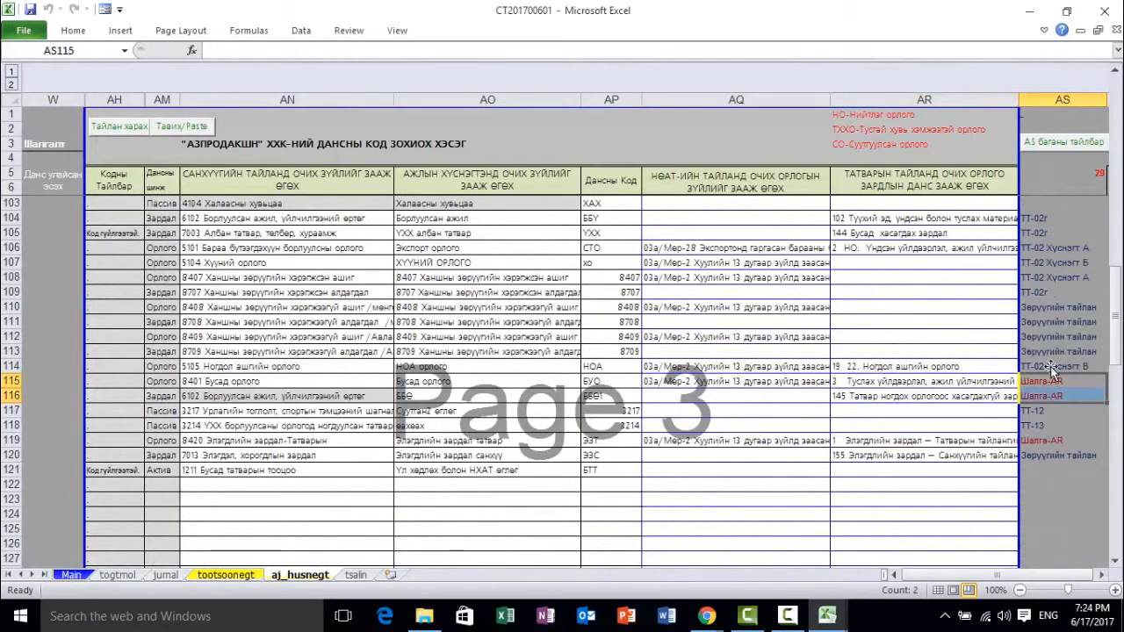
{"action": "scroll", "coordinate": [965, 324], "scroll_direction": "down", "scroll_amount": 1}
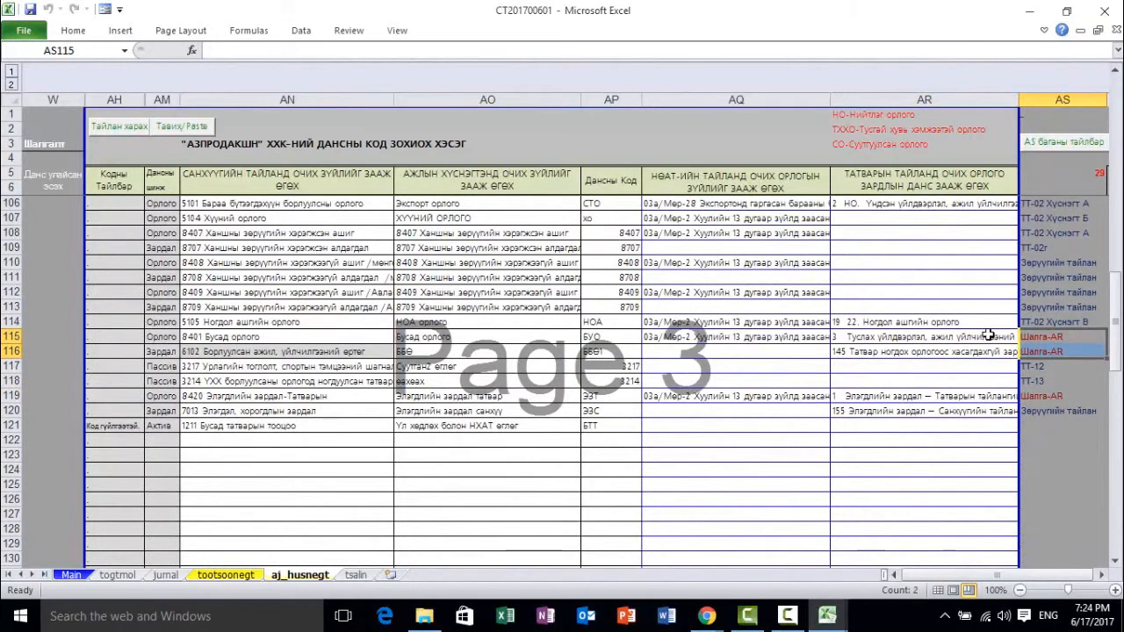
- Set the tax report item in AR115 for the БУО account to "3 НО. Туслах үйлдвэрлэл, ажил үйлчилгээний борлуулалтын орлого"
{"action": "left_click", "coordinate": [983, 337]}
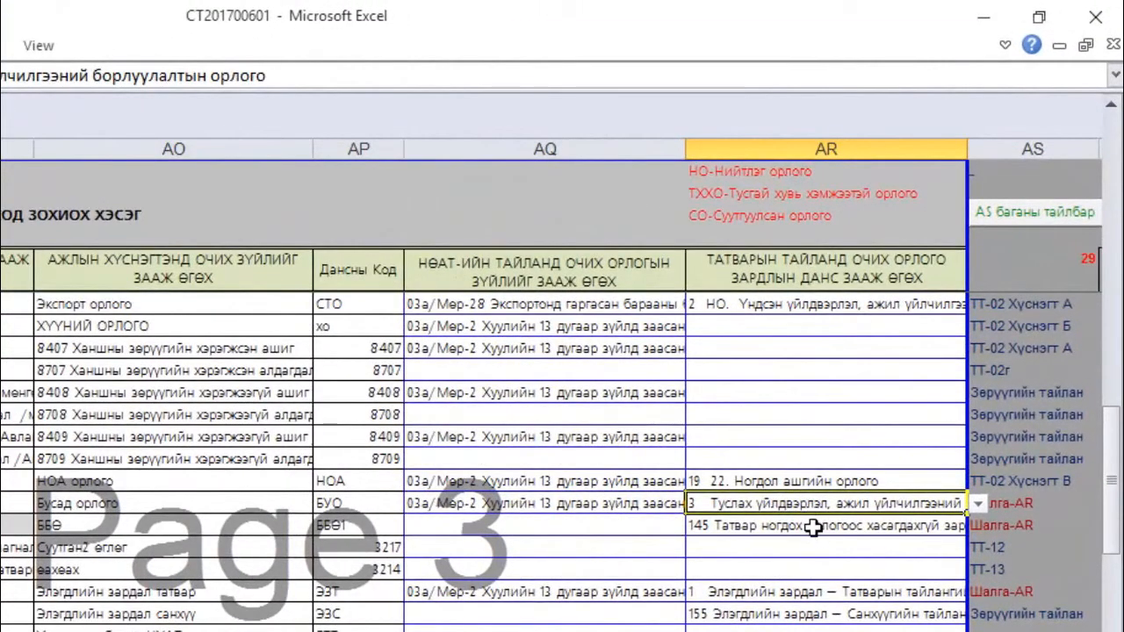
{"action": "left_click", "coordinate": [526, 503]}
{"action": "left_click", "coordinate": [801, 509]}
{"action": "left_click", "coordinate": [977, 504]}
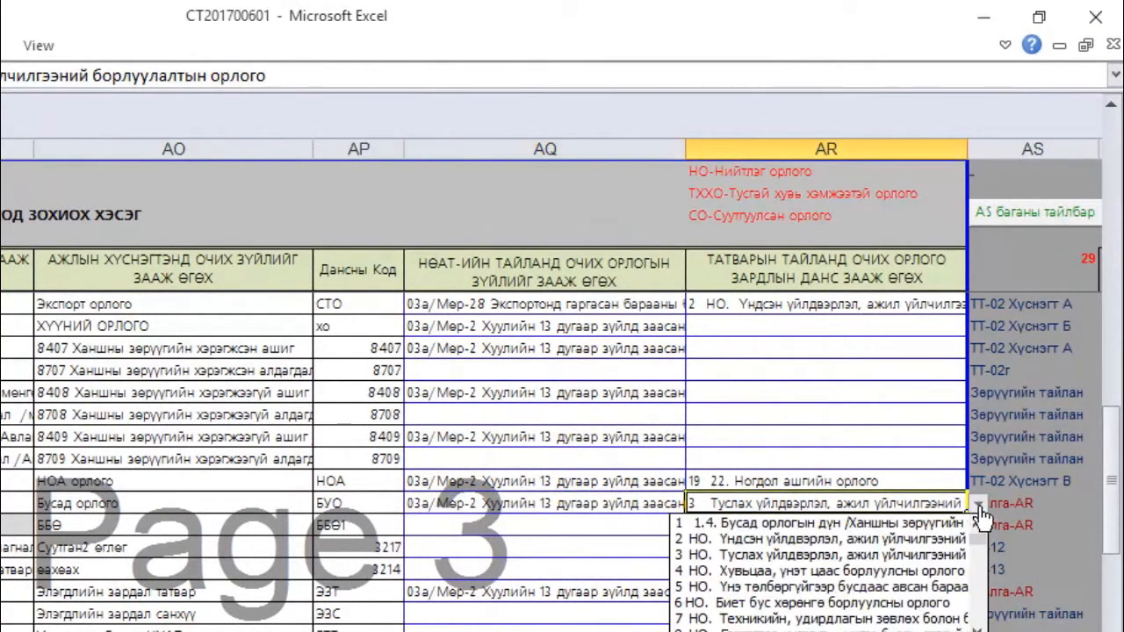
{"action": "left_click", "coordinate": [931, 555]}
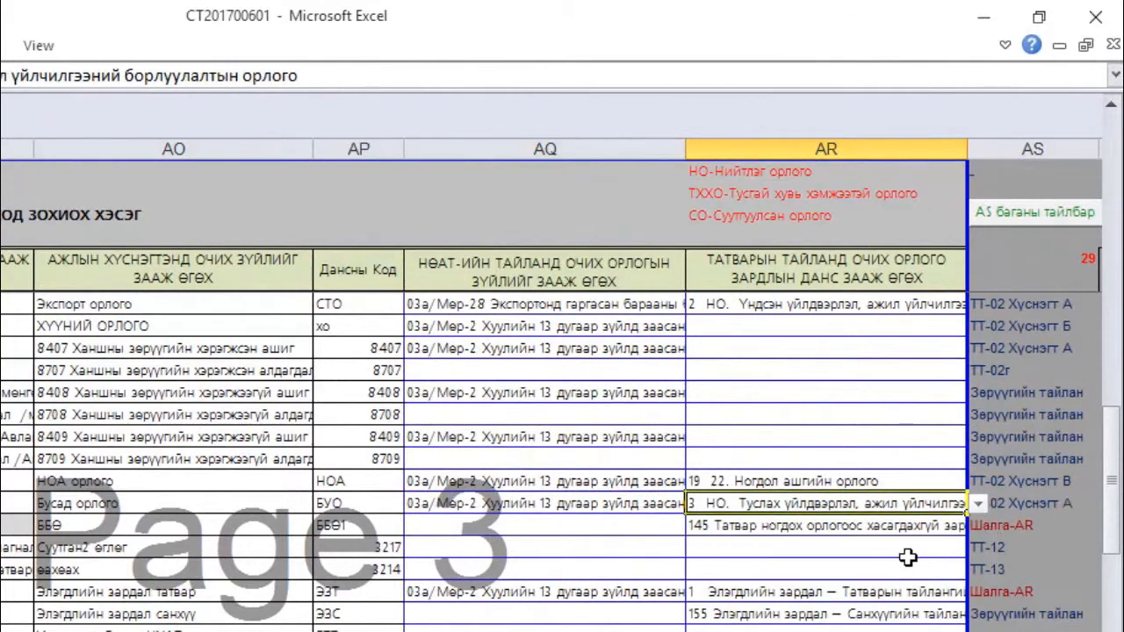
- Set the tax report item in AR116 for the ББӨ1 account to item 102, "Түүхий эд, үндсэн болон туслах материал"
{"action": "left_click", "coordinate": [860, 528]}
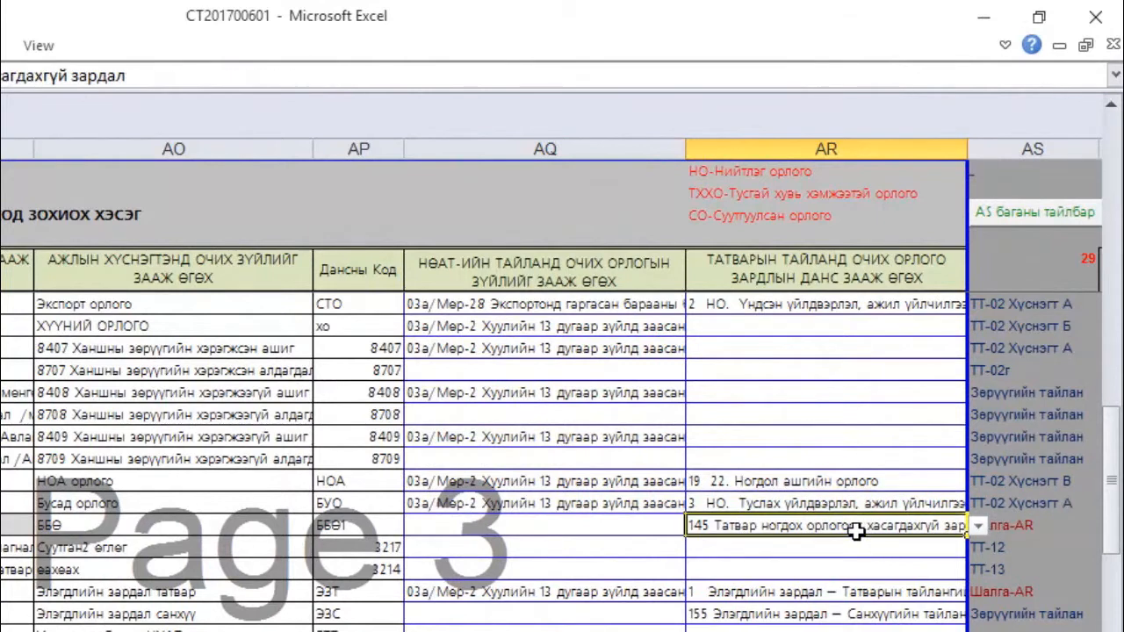
{"action": "left_click", "coordinate": [977, 526]}
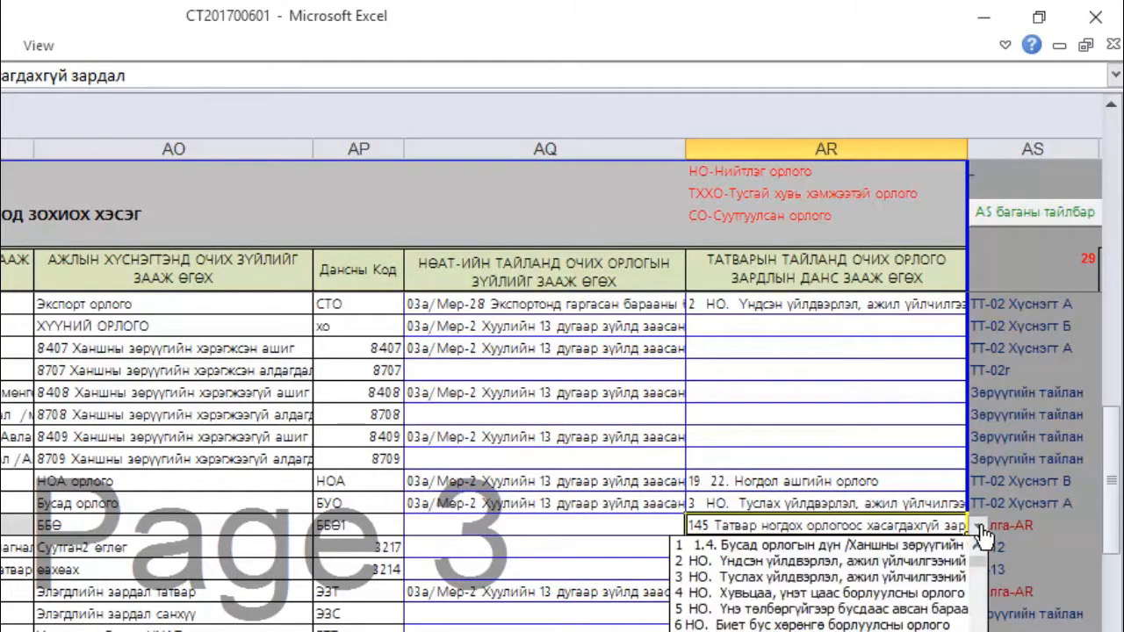
{"action": "scroll", "coordinate": [977, 625], "scroll_direction": "down", "scroll_amount": 4}
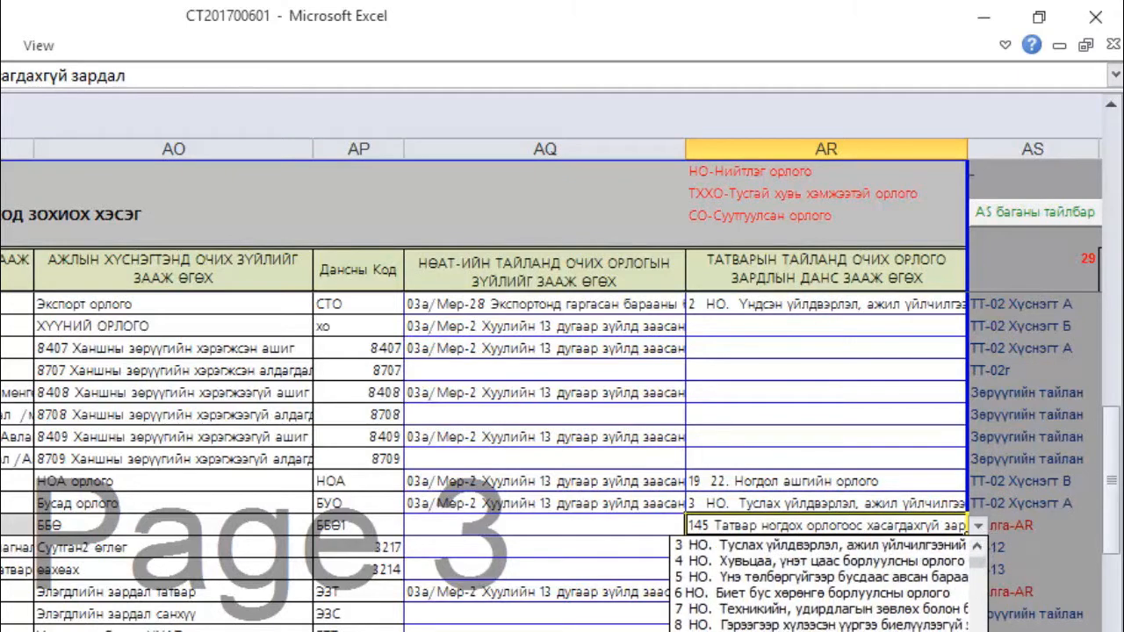
{"action": "scroll", "coordinate": [821, 584], "scroll_direction": "down", "scroll_amount": 20}
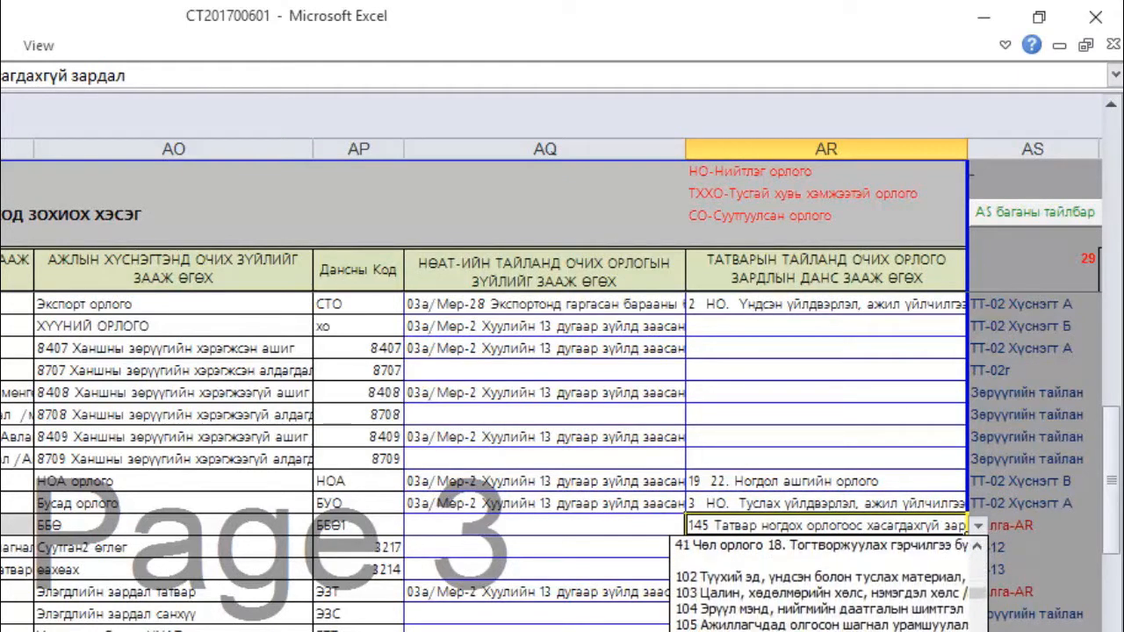
{"action": "left_click", "coordinate": [820, 579]}
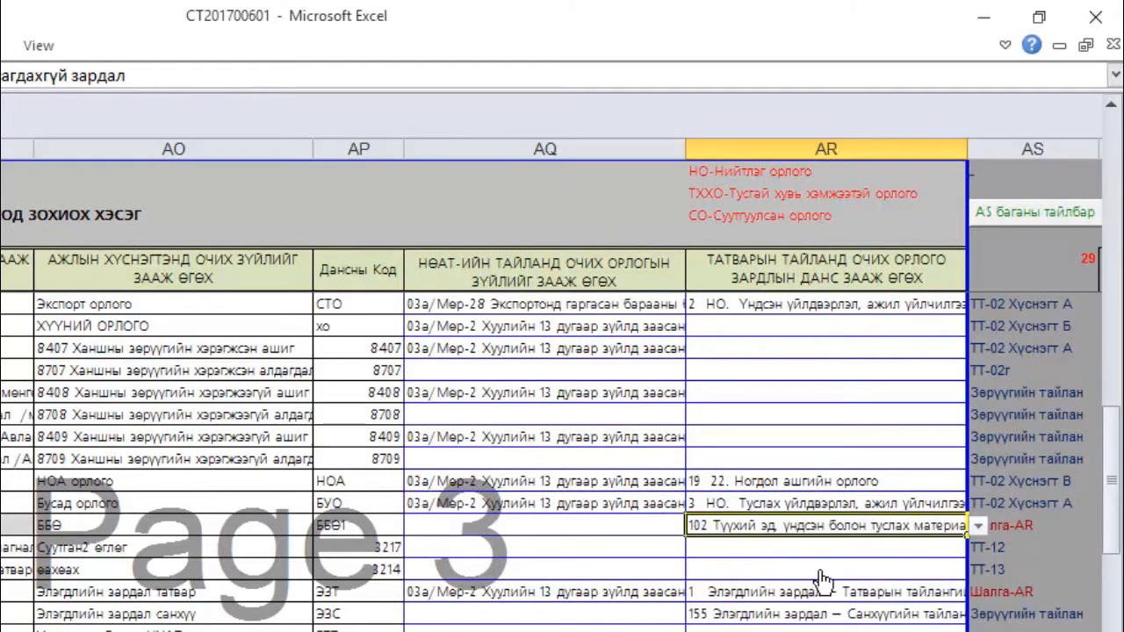
- Set the tax report item in AR119 for the ЭЗТ account to "1 Элэгдлийн зардал - Татварын"
{"action": "left_click", "coordinate": [789, 548]}
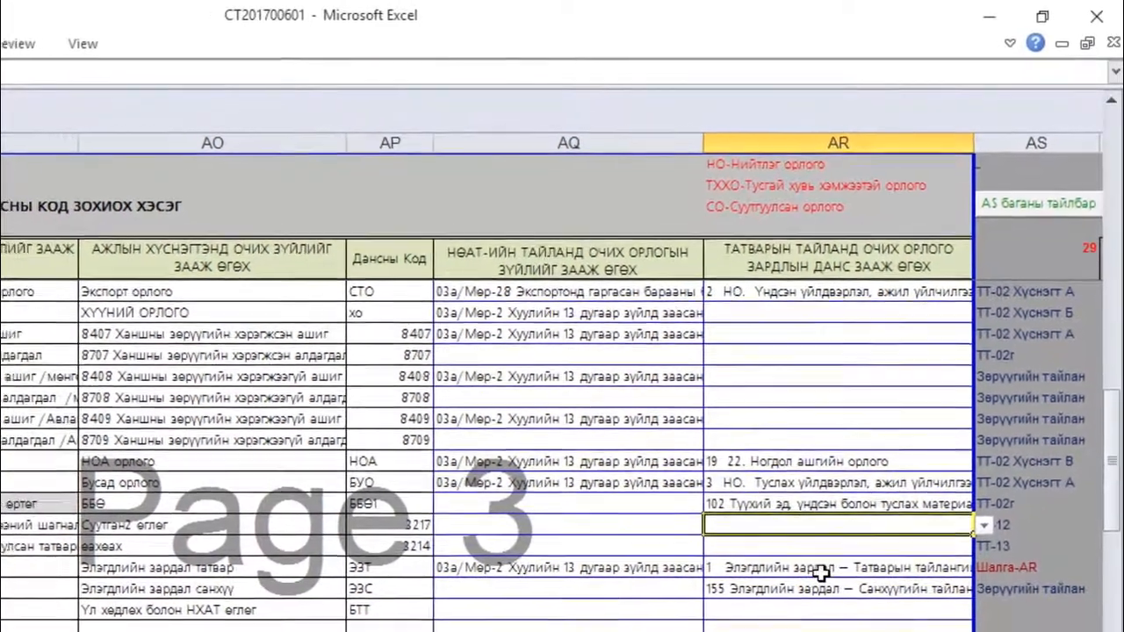
{"action": "left_click", "coordinate": [816, 581]}
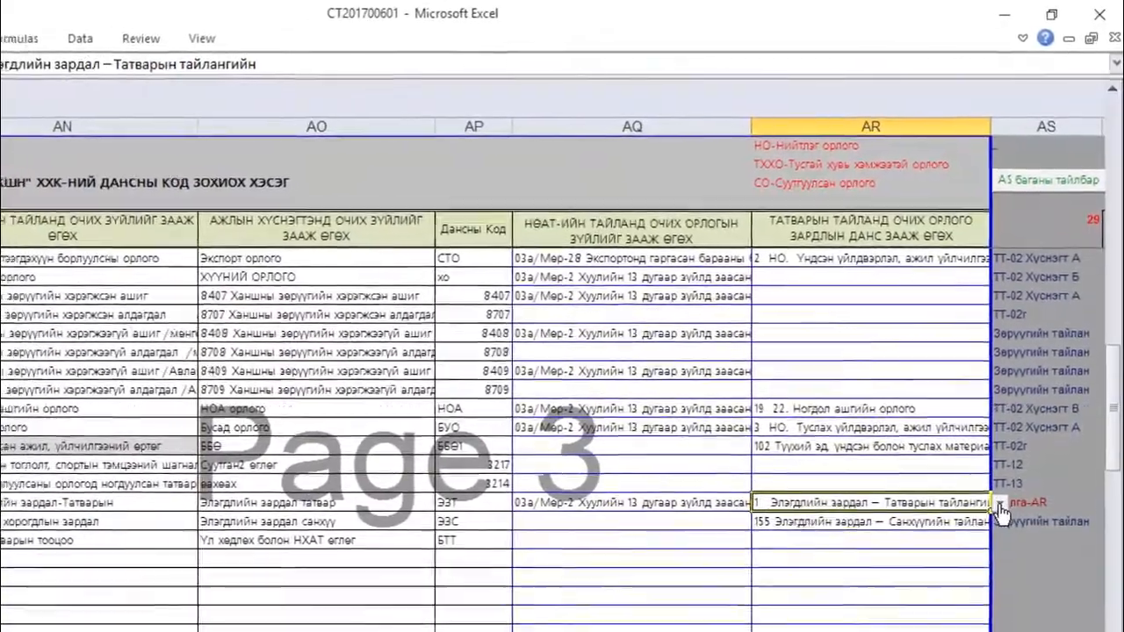
{"action": "left_click", "coordinate": [993, 529]}
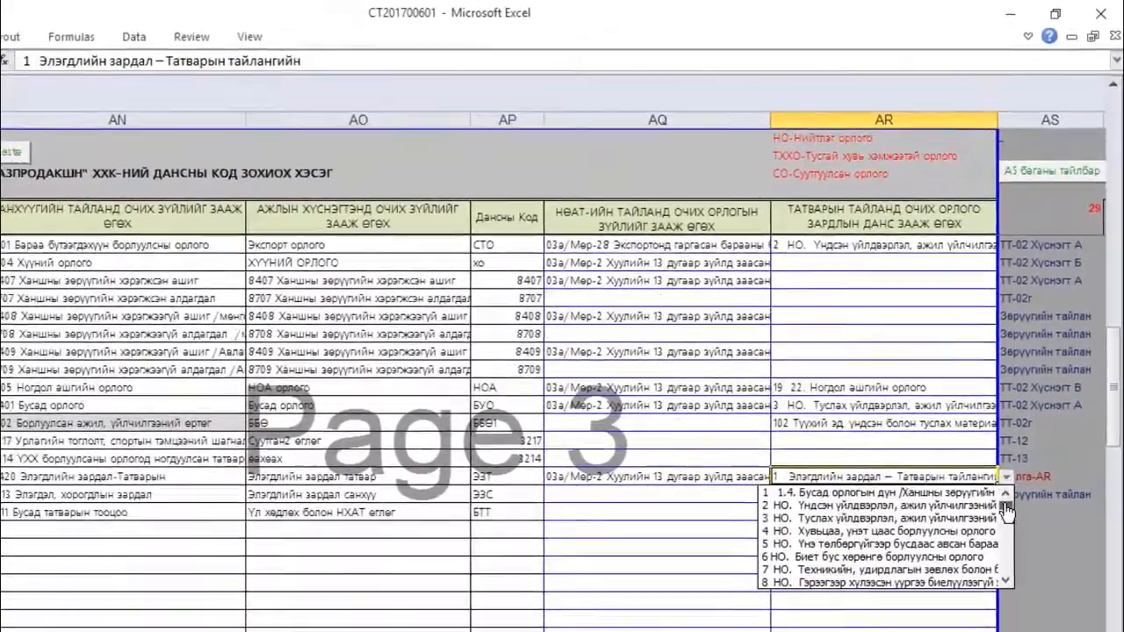
{"action": "left_click_drag", "start_coordinate": [1005, 507], "coordinate": [1007, 570]}
{"action": "left_click", "coordinate": [952, 509]}
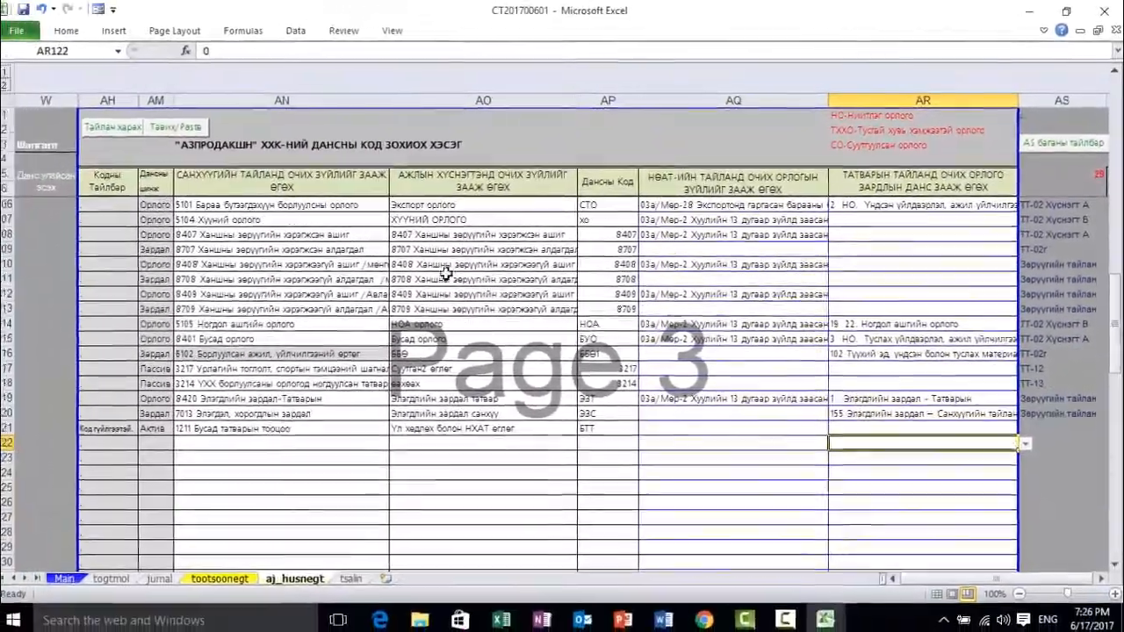
- Return to the Main sheet and recheck the account coding item in row 31 of the checklist
{"action": "left_click", "coordinate": [72, 574]}
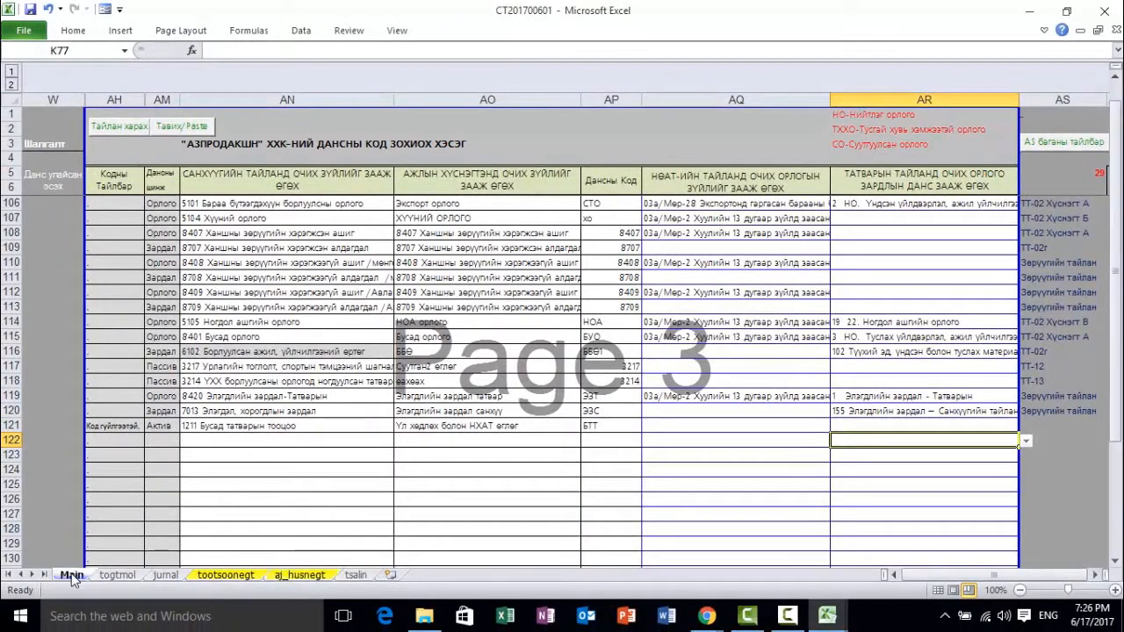
{"action": "scroll", "coordinate": [236, 443], "scroll_direction": "down", "scroll_amount": 14}
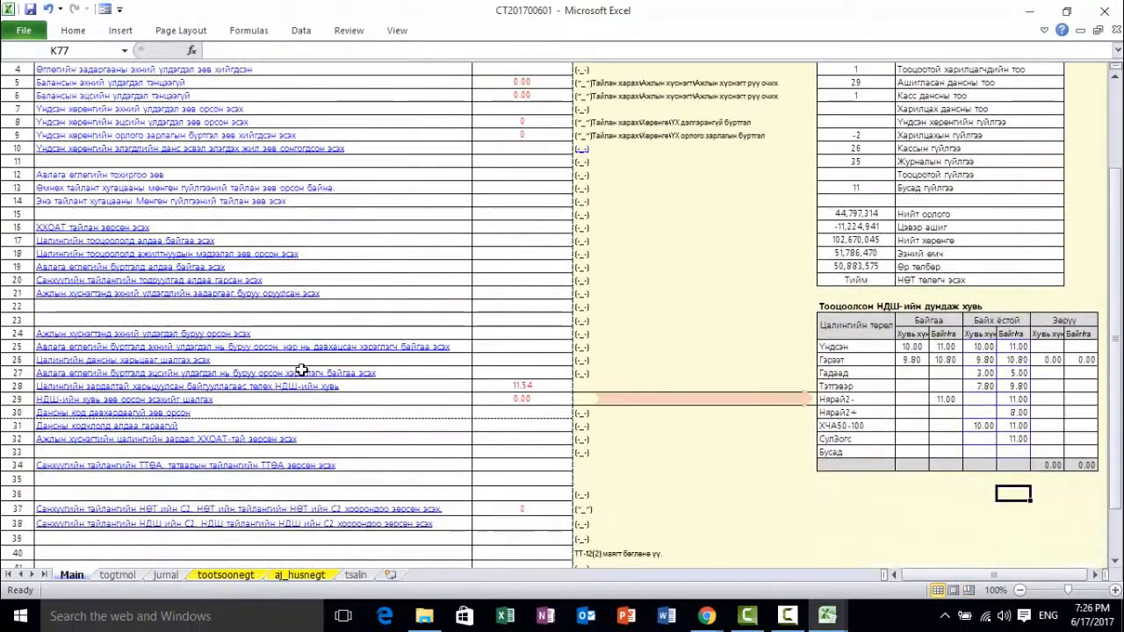
{"action": "scroll", "coordinate": [481, 450], "scroll_direction": "up", "scroll_amount": 4}
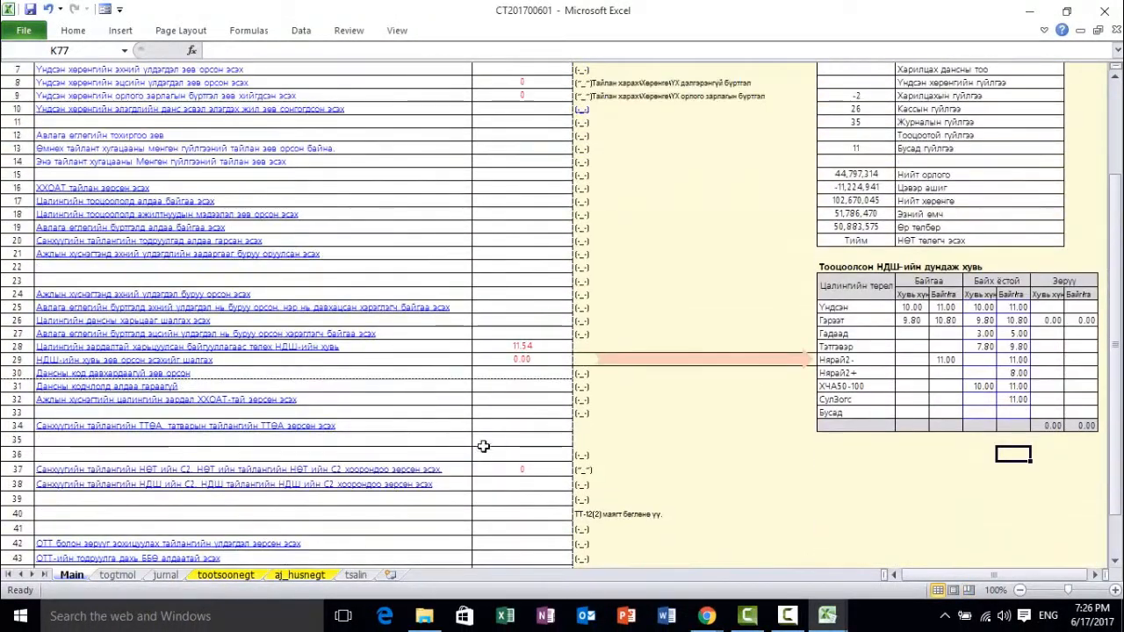
- Compare checklist item 28, the employer НДШ rate, with the average rate table and look over the other checklist items
{"action": "left_click", "coordinate": [507, 347]}
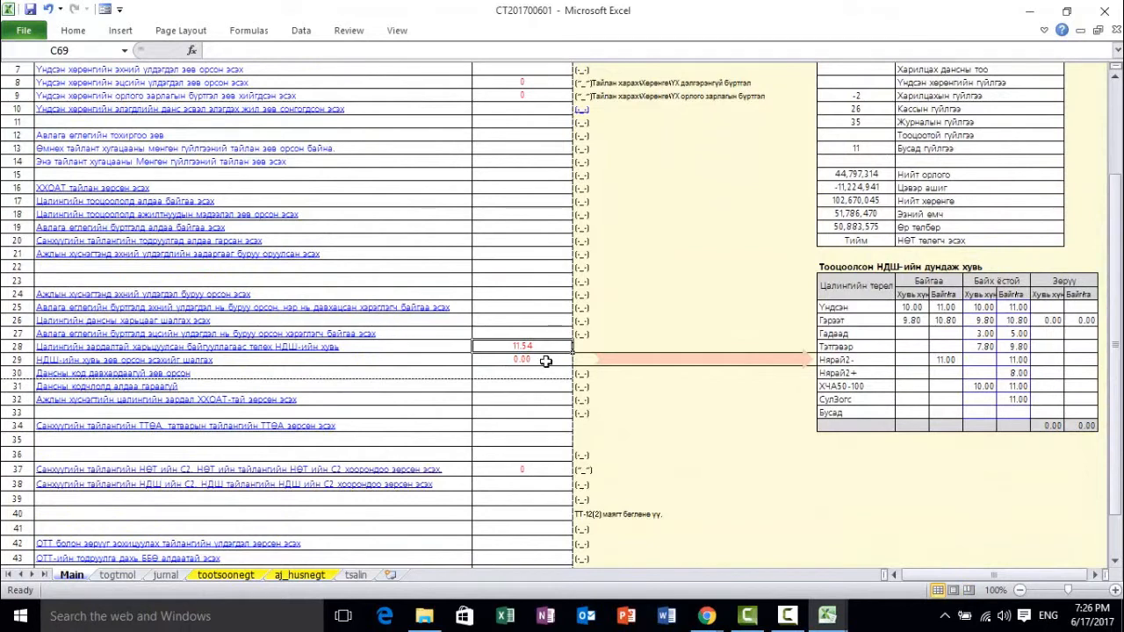
{"action": "left_click_drag", "start_coordinate": [833, 288], "coordinate": [1059, 414]}
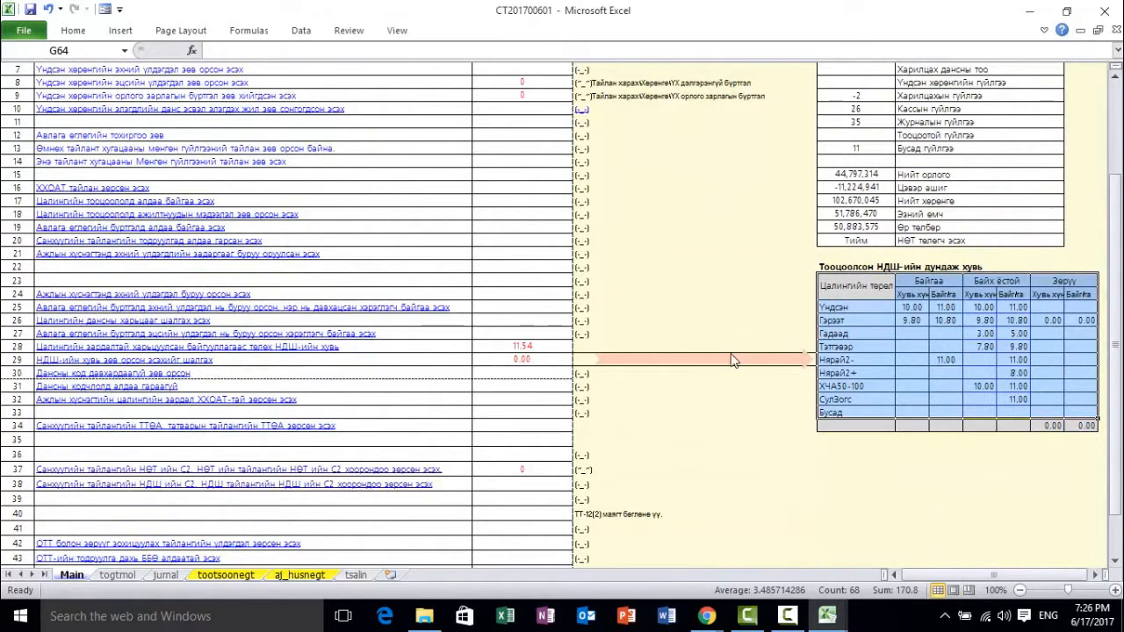
{"action": "left_click", "coordinate": [545, 406]}
{"action": "left_click", "coordinate": [544, 348]}
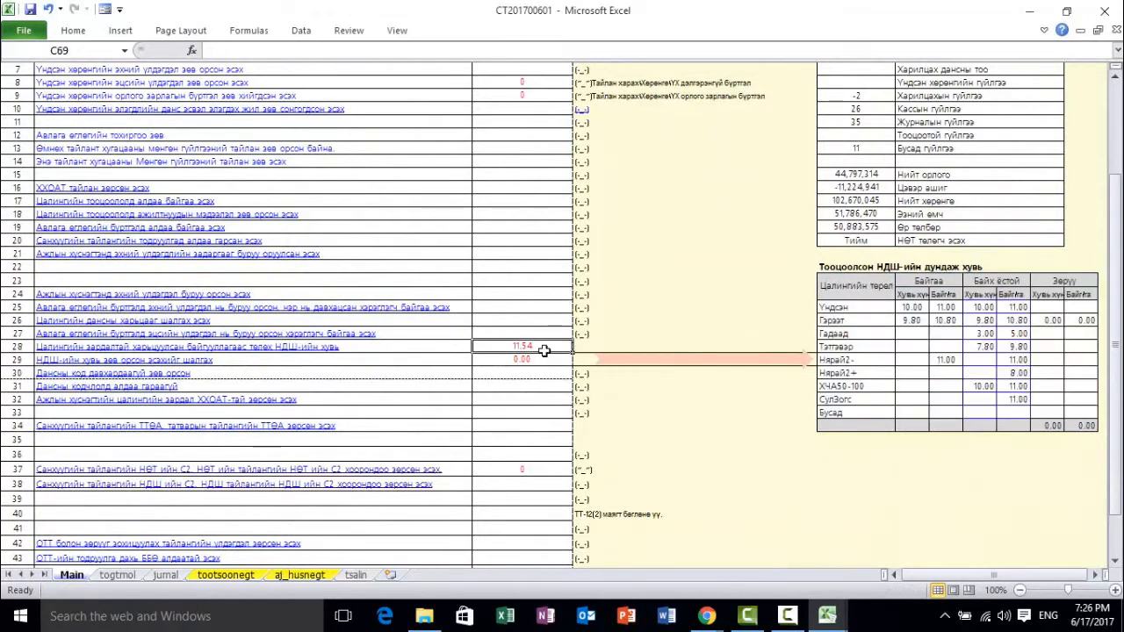
{"action": "left_click", "coordinate": [531, 401]}
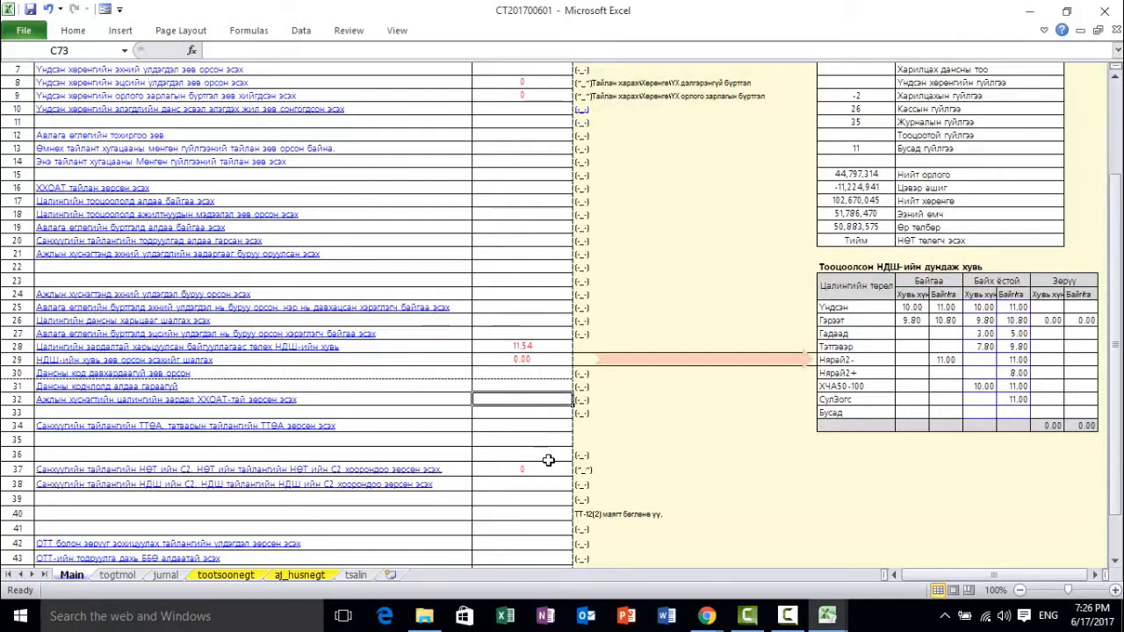
{"action": "scroll", "coordinate": [527, 403], "scroll_direction": "up", "scroll_amount": 5}
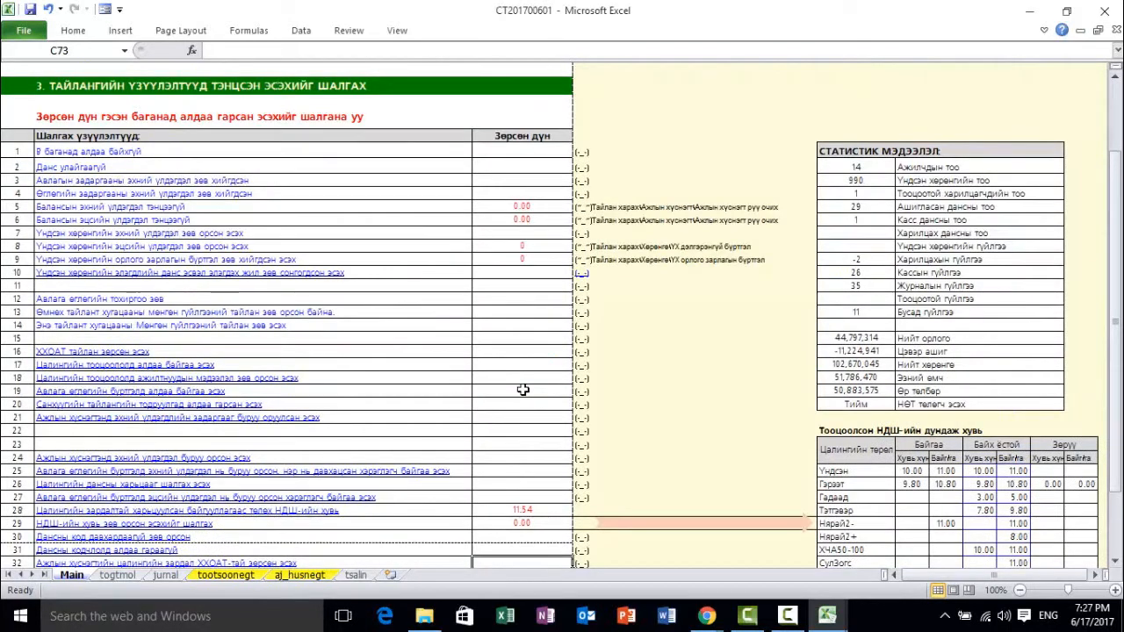
{"action": "scroll", "coordinate": [522, 389], "scroll_direction": "down", "scroll_amount": 6}
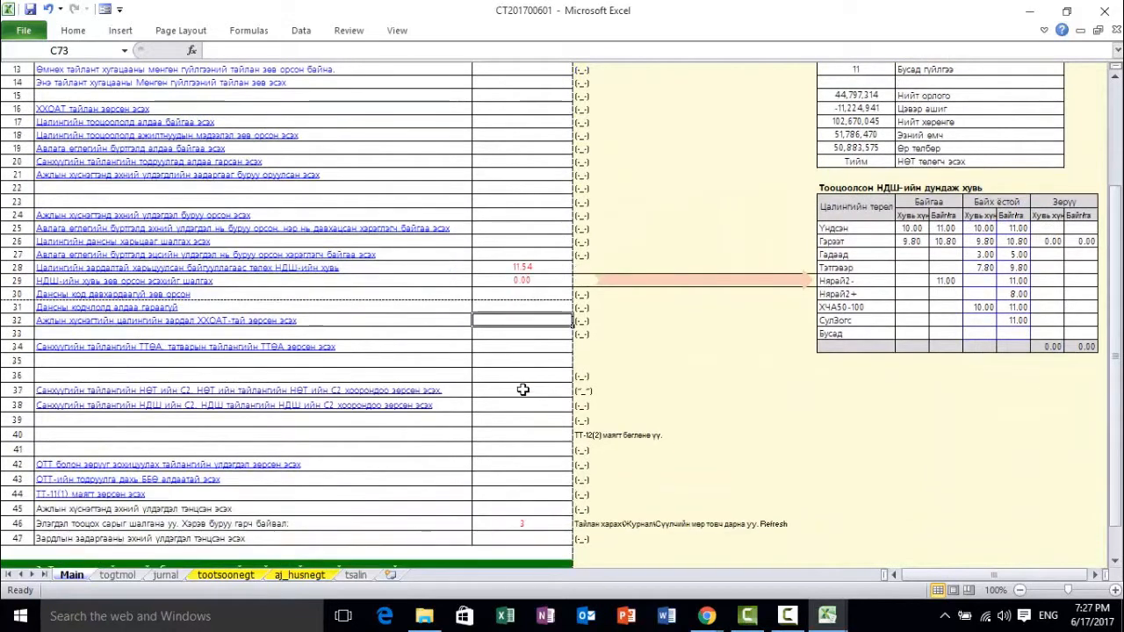